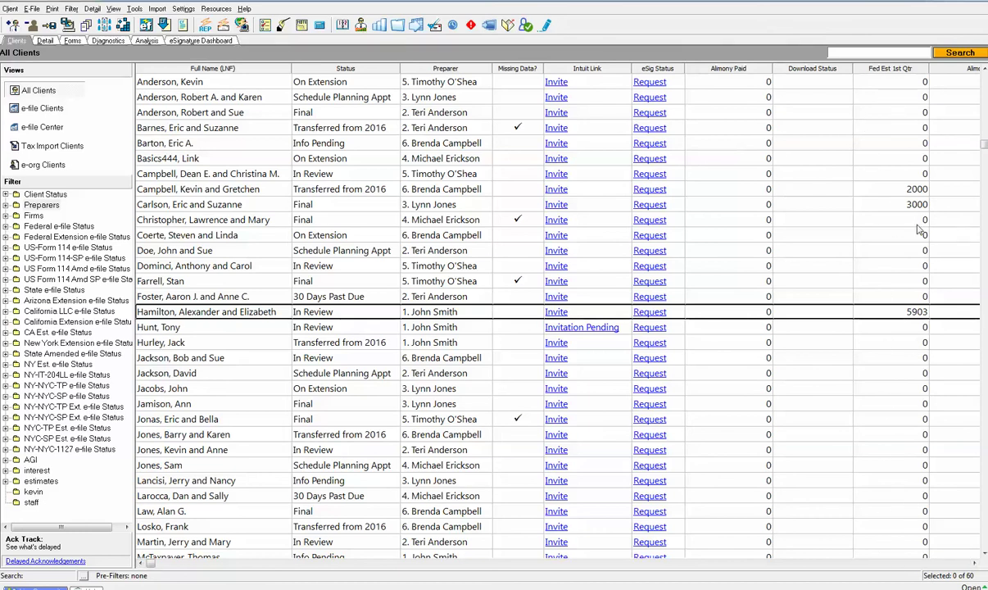
# Step: Examine the client list's data columns and the Income fields available for display in the All Clients view
pyautogui.hscroll(2, 918, 525)
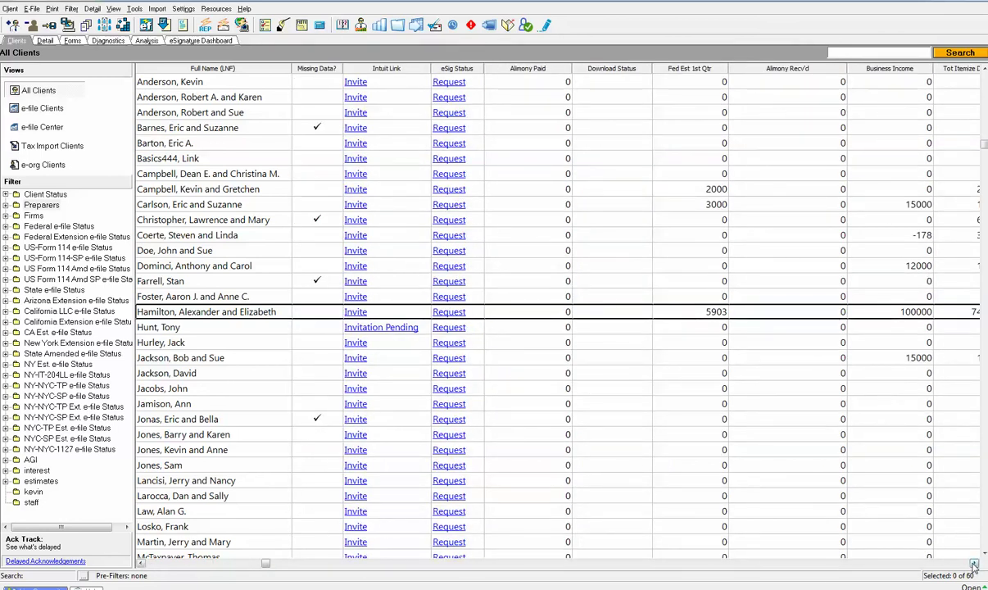
pyautogui.hscroll(1, 918, 531)
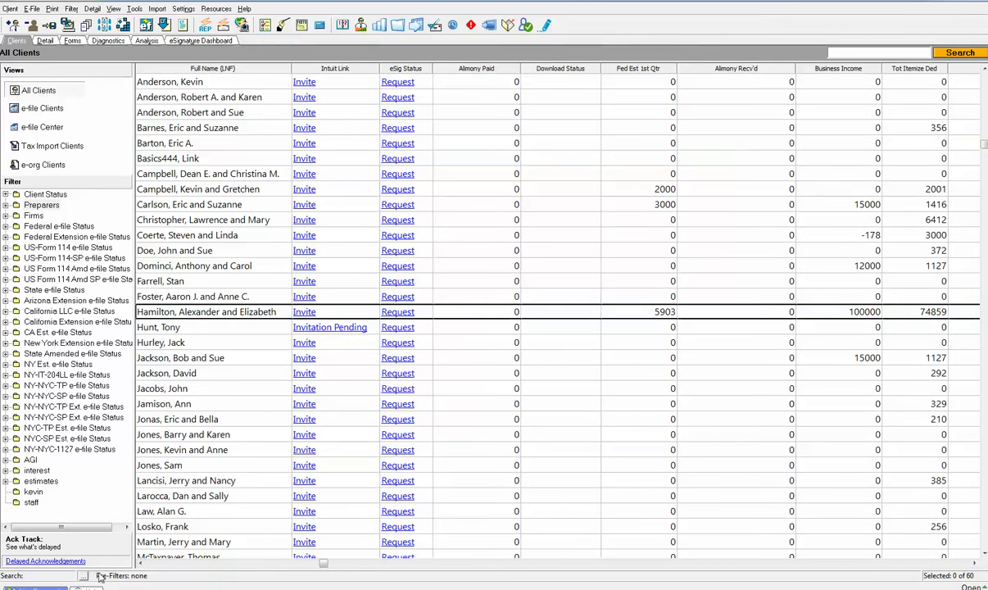
pyautogui.hscroll(-3, 141, 537)
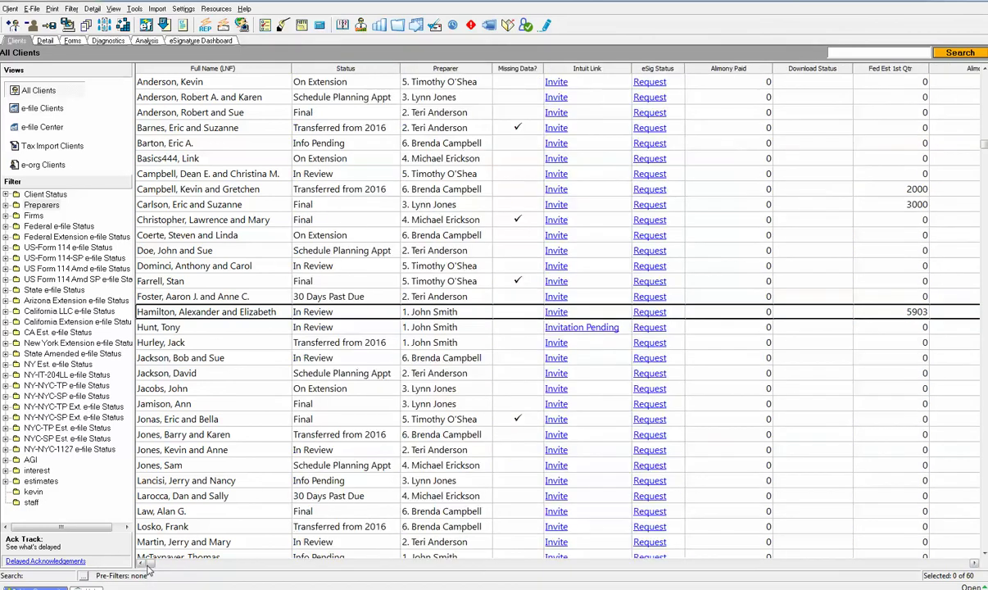
pyautogui.rightClick(448, 222)
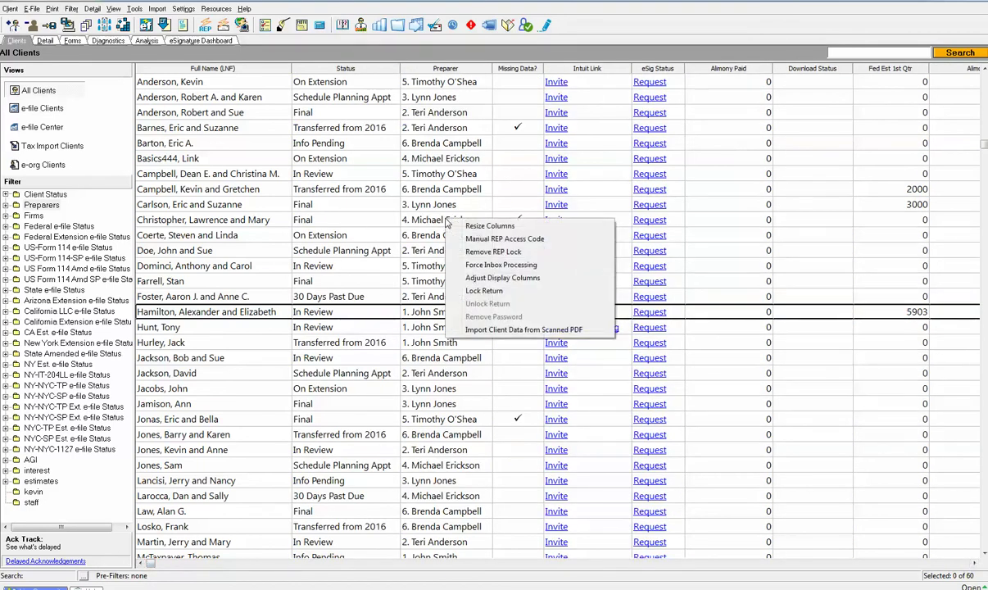
pyautogui.click(529, 278)
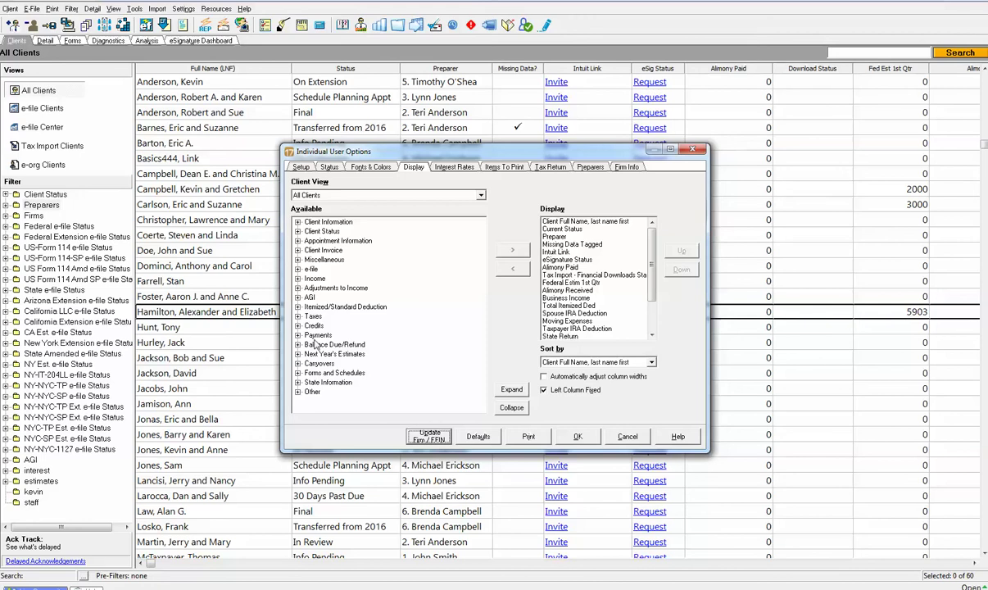
pyautogui.doubleClick(303, 278)
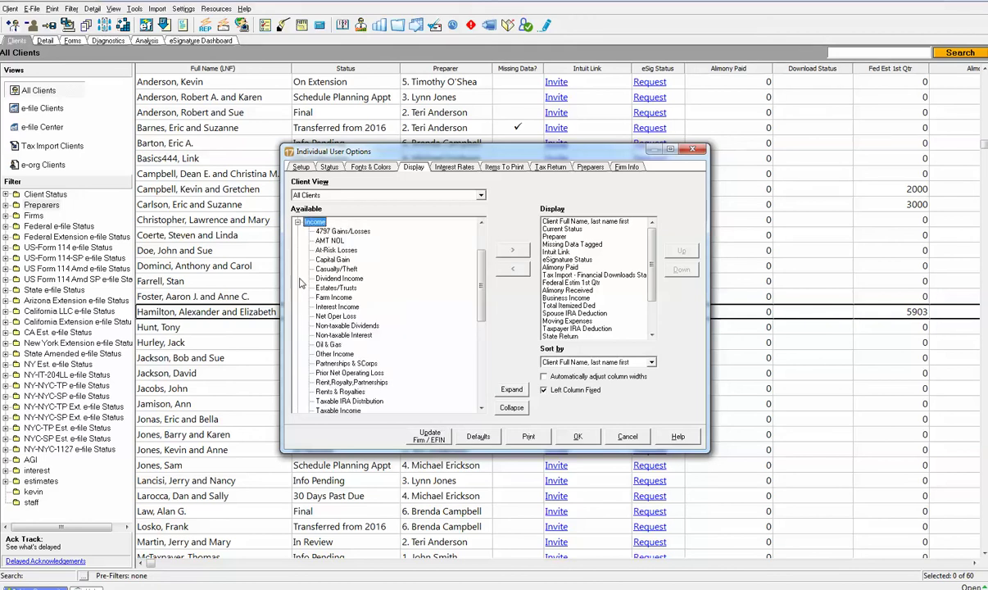
pyautogui.click(331, 260)
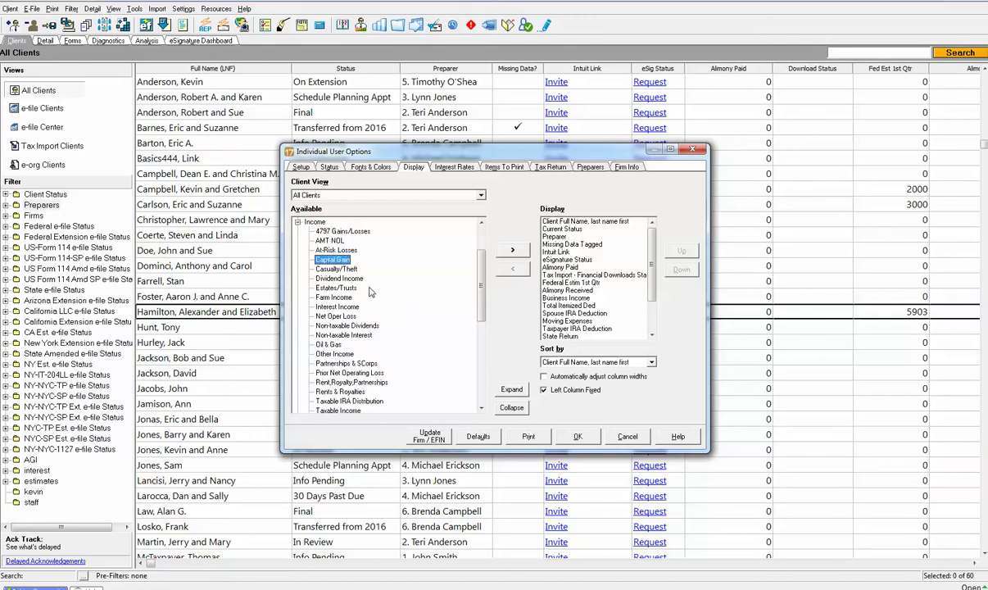
pyautogui.click(627, 439)
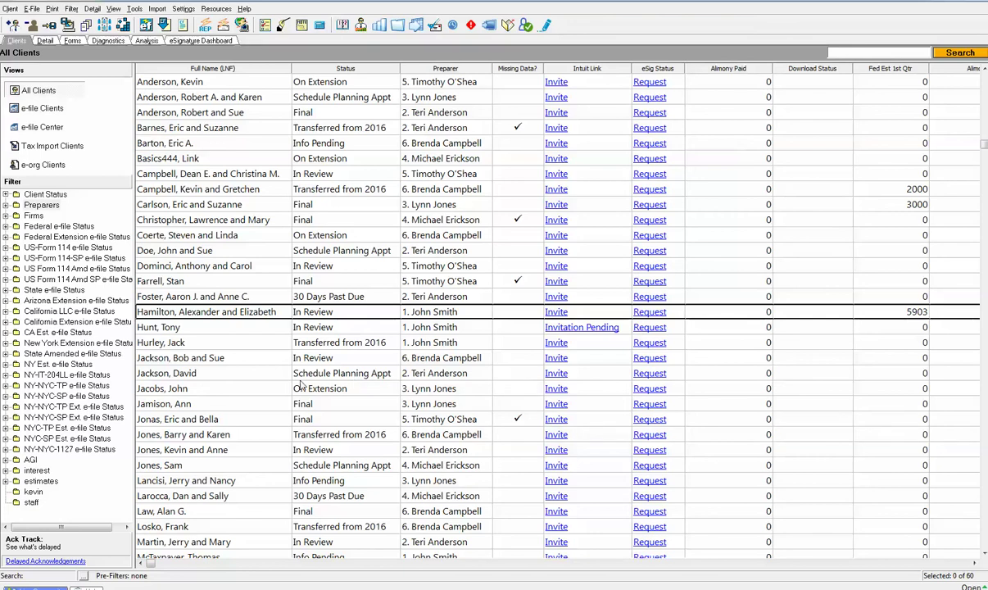
# Step: Change the status of the Info Pending client assigned to preparer 6 to On Extension
pyautogui.click(331, 144)
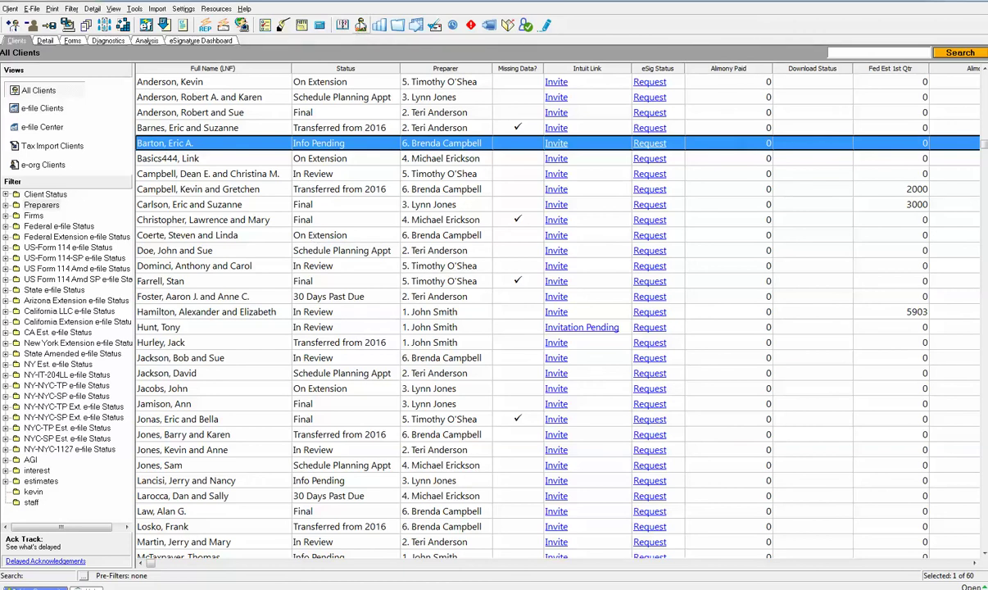
pyautogui.click(360, 26)
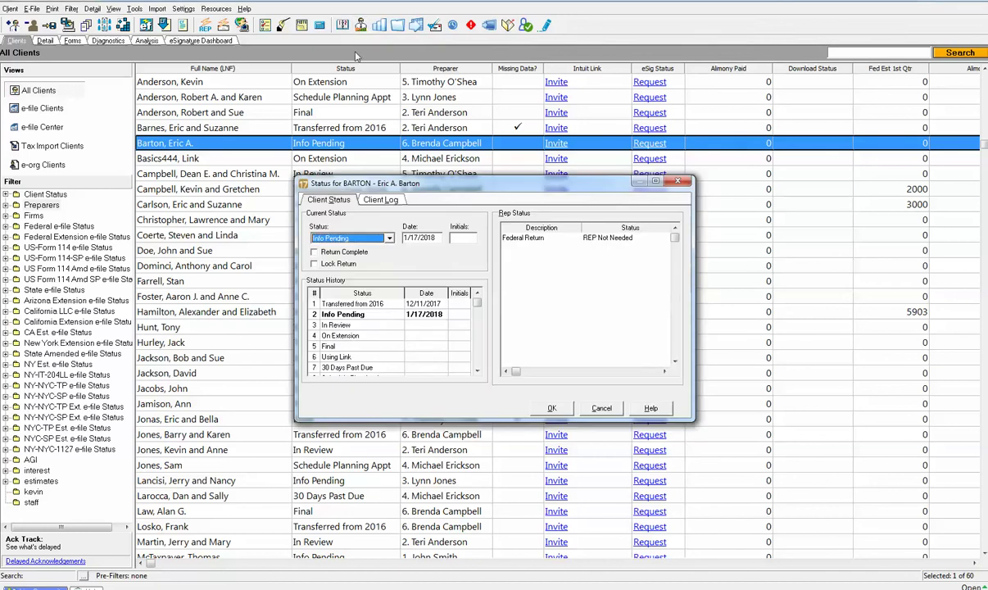
pyautogui.click(390, 238)
pyautogui.click(324, 256)
pyautogui.click(553, 410)
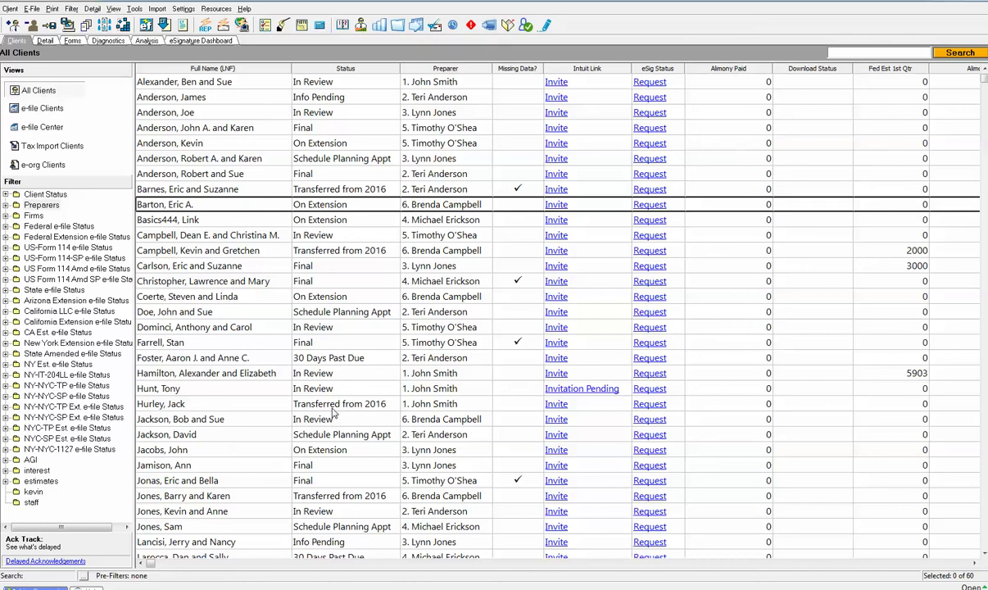
# Step: Filter the client list by status in turn: Schedule Planning Appt, On Extension, Final and Info Pending
pyautogui.click(6, 194)
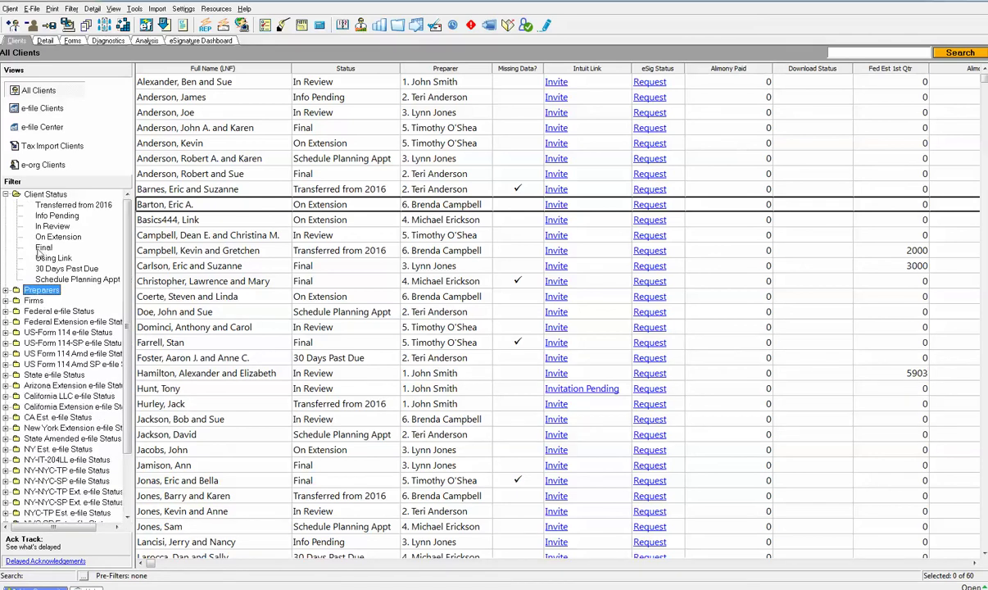
pyautogui.click(54, 279)
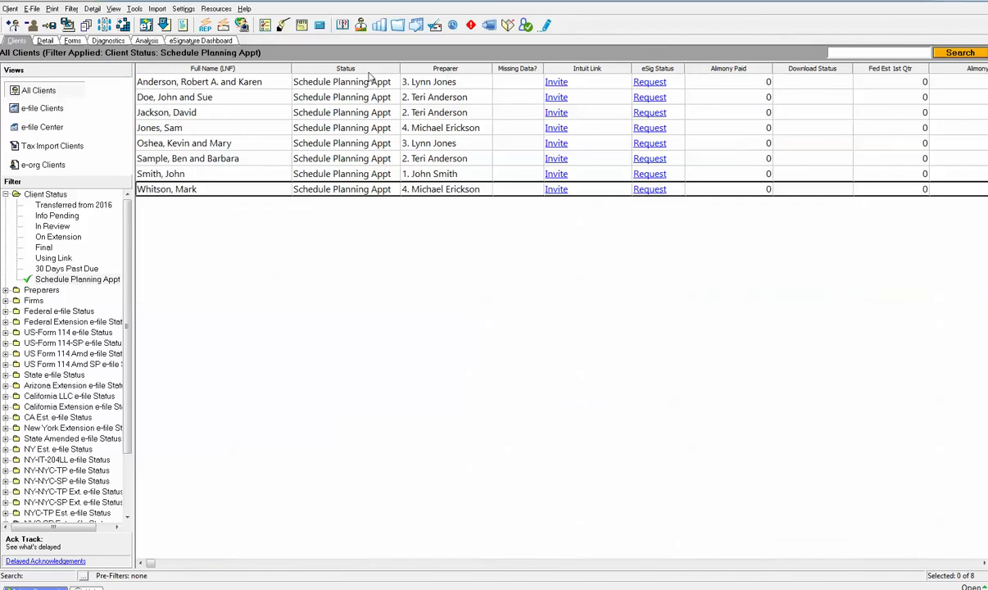
pyautogui.click(62, 236)
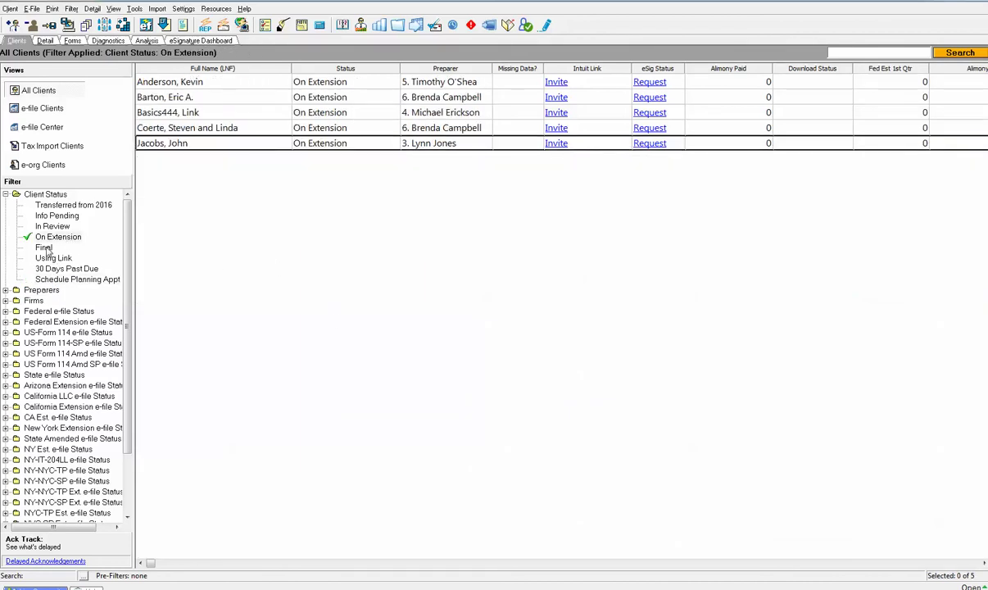
pyautogui.click(43, 248)
pyautogui.click(56, 215)
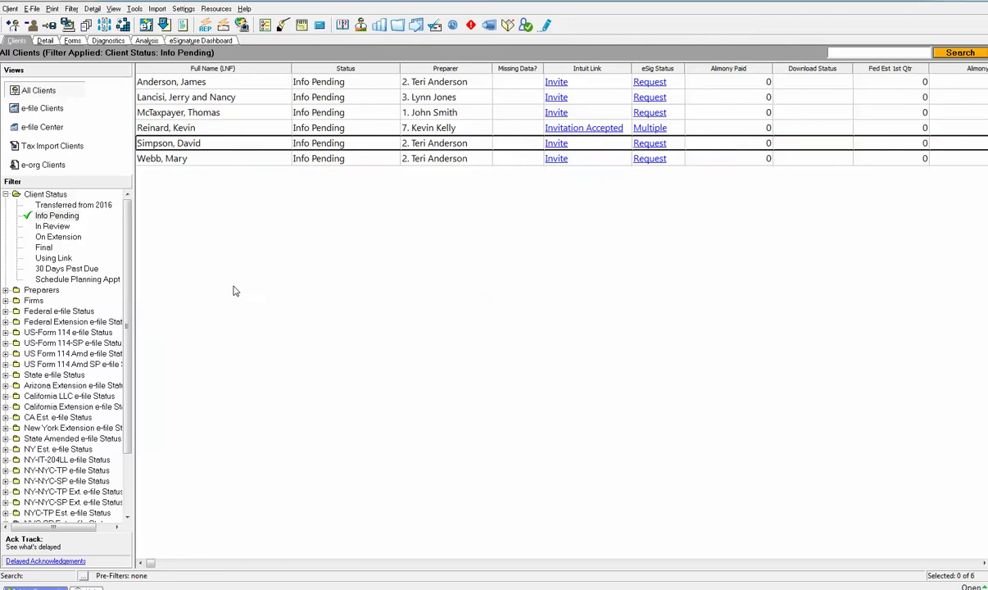
# Step: Filter the client list by each of the first three preparers in turn, and restore the unfiltered list
pyautogui.click(6, 290)
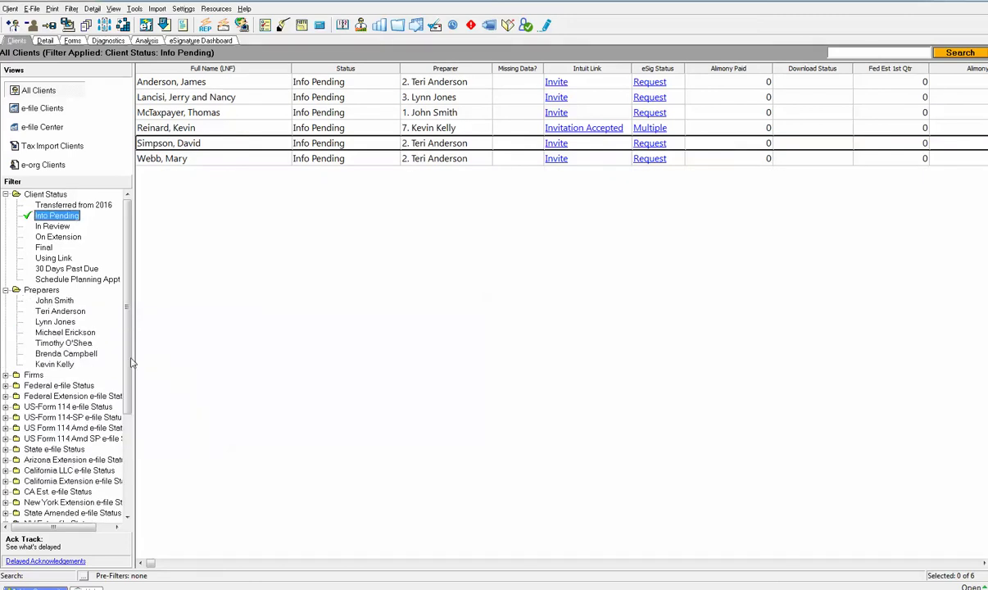
pyautogui.click(54, 301)
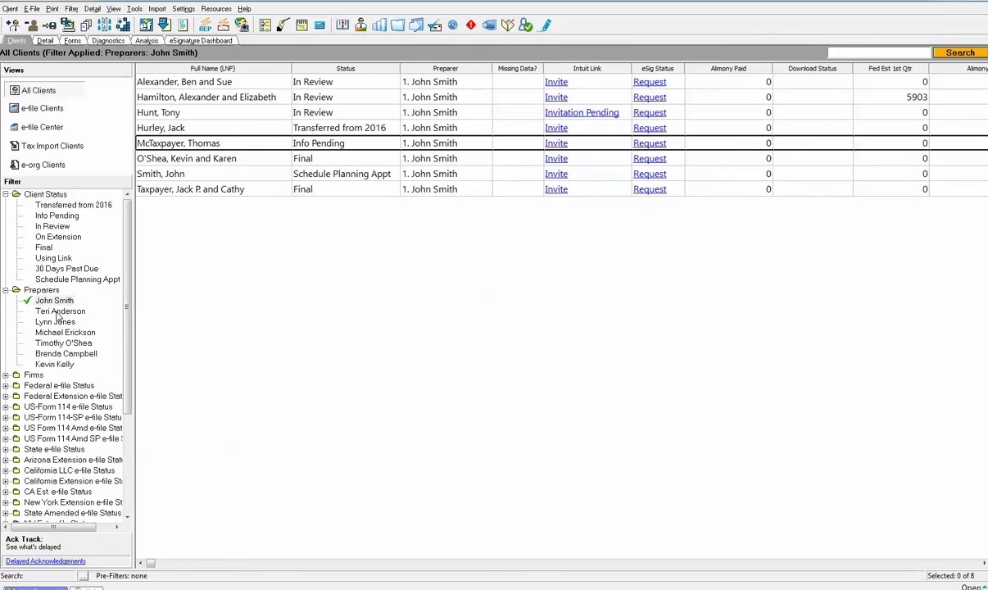
pyautogui.click(57, 311)
pyautogui.click(55, 322)
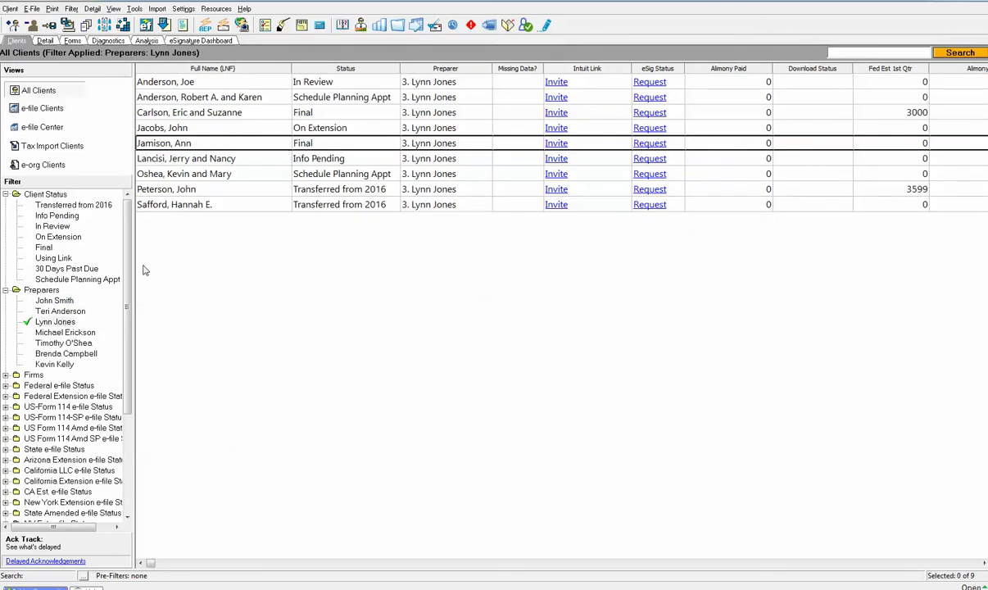
pyautogui.click(6, 194)
pyautogui.click(6, 205)
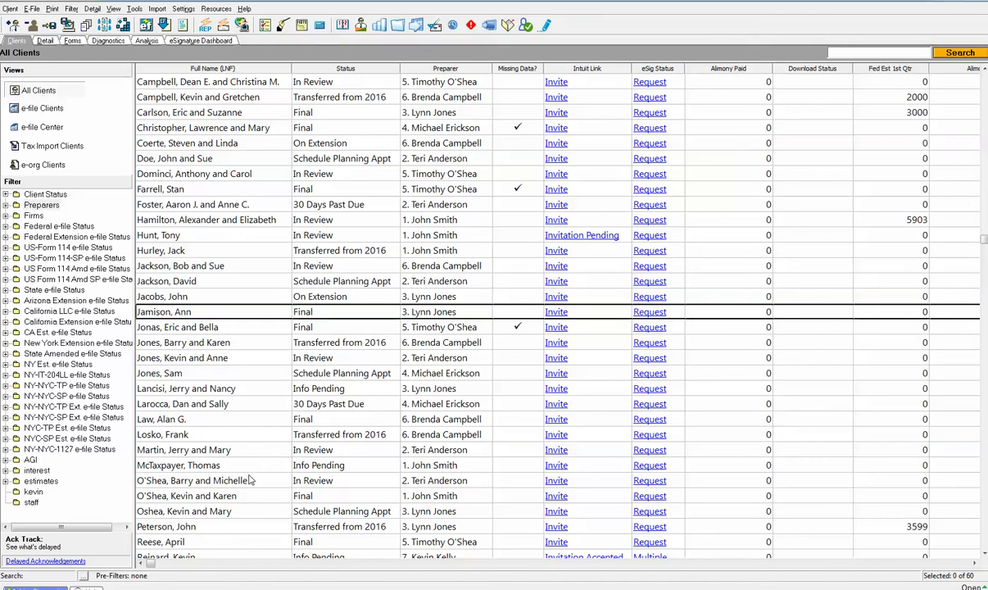
# Step: Open the Final-status joint client assigned to preparer 1 near the end of the list to show its input screens
pyautogui.press('Down')
pyautogui.press('Down')
pyautogui.press('Down')
pyautogui.press('Down')
pyautogui.press('Down')
pyautogui.press('Down')
pyautogui.press('Down')
pyautogui.press('Down')
pyautogui.press('Down')
pyautogui.press('Down')
pyautogui.press('Down')
pyautogui.press('Down')
pyautogui.press('Down')
pyautogui.press('Down')
pyautogui.press('Down')
pyautogui.press('Down')
pyautogui.press('Down')
pyautogui.press('Down')
pyautogui.press('Down')
pyautogui.press('Down')
pyautogui.press('Down')
pyautogui.press('Down')
pyautogui.press('Down')
pyautogui.press('Down')
pyautogui.press('Down')
pyautogui.press('Down')
pyautogui.press('Down')
pyautogui.press('Down')
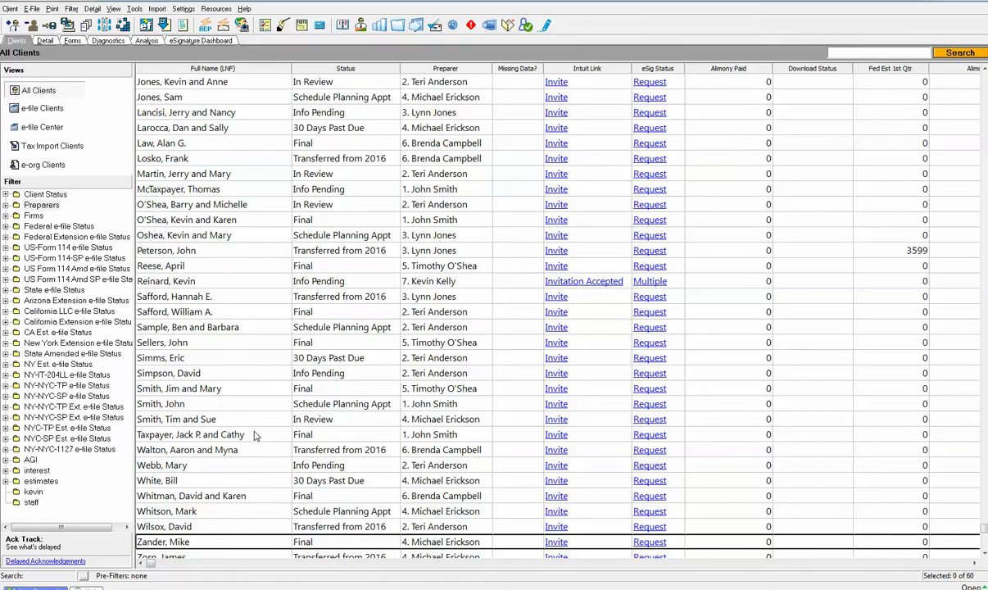
pyautogui.doubleClick(238, 440)
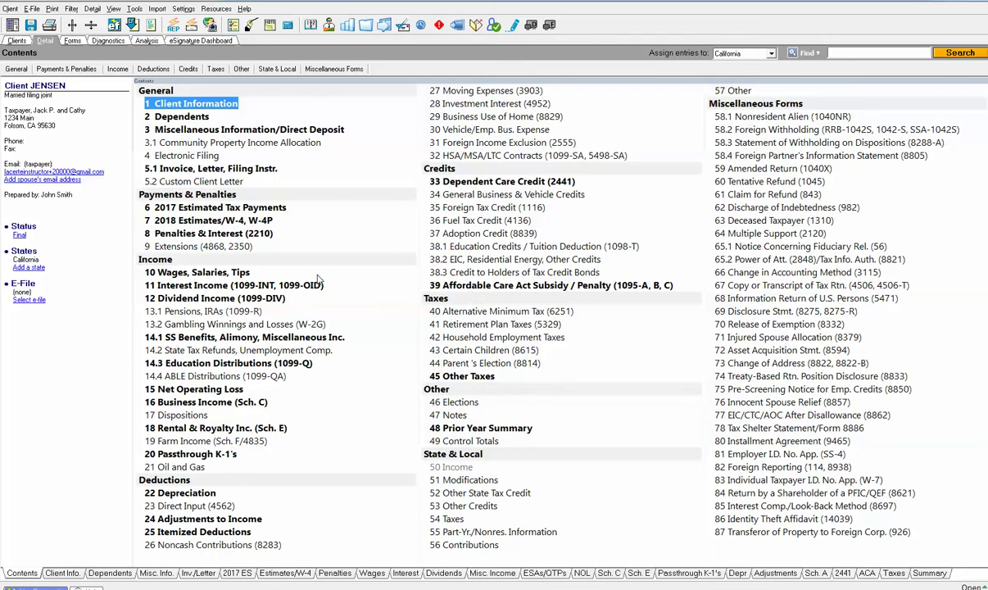
# Step: Review the income and expense entries beside prior-year amounts in Business Income (Schedule C), and return to the contents
pyautogui.click(215, 404)
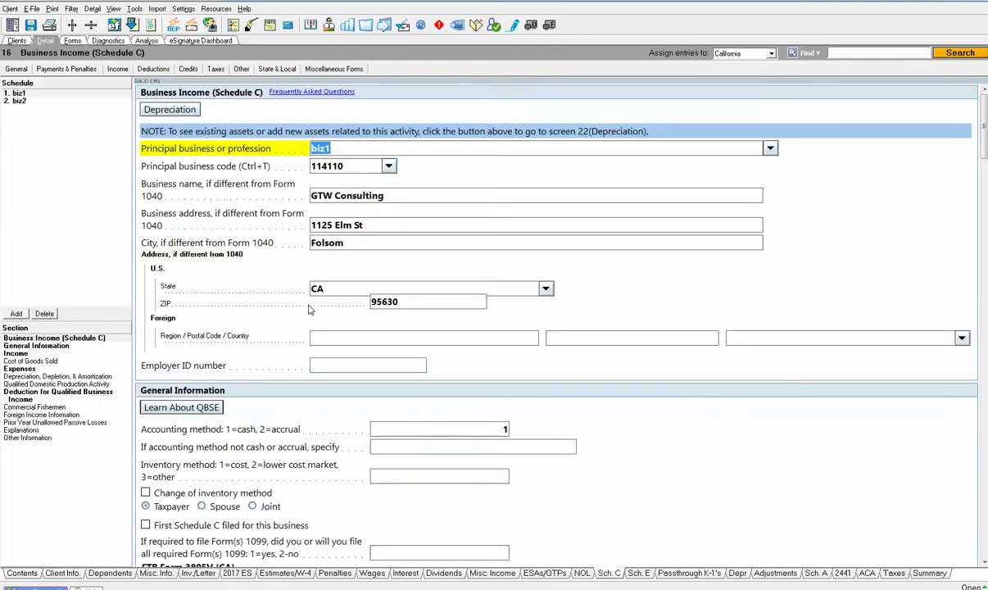
pyautogui.scroll(-8, 309, 309)
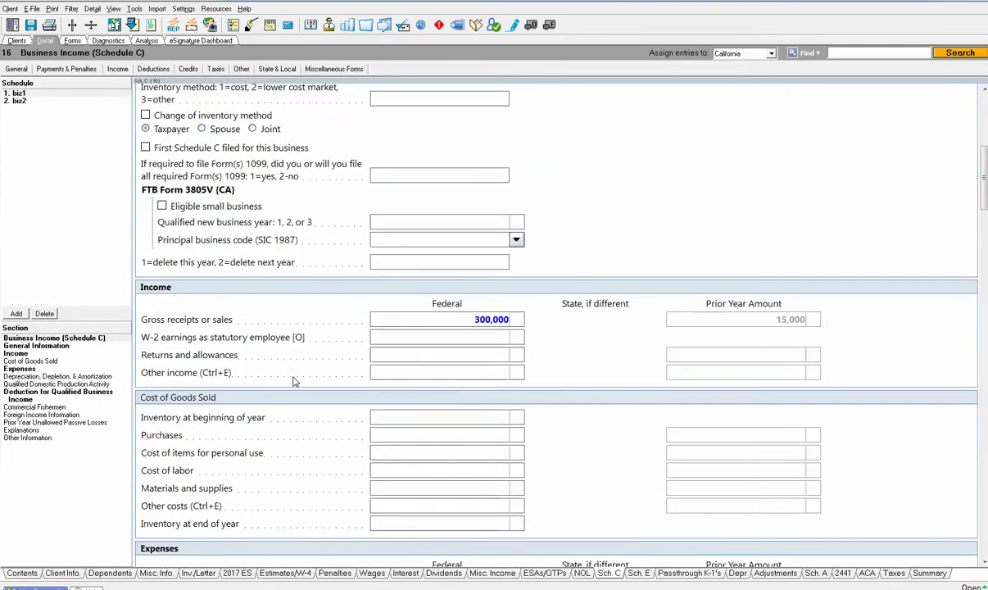
pyautogui.scroll(-3, 297, 382)
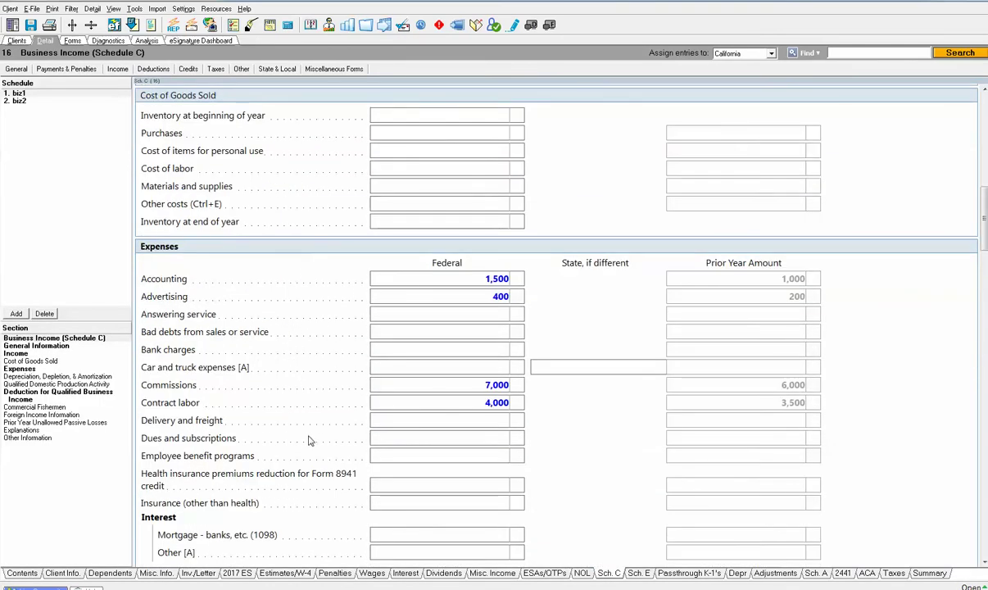
pyautogui.scroll(3, 312, 437)
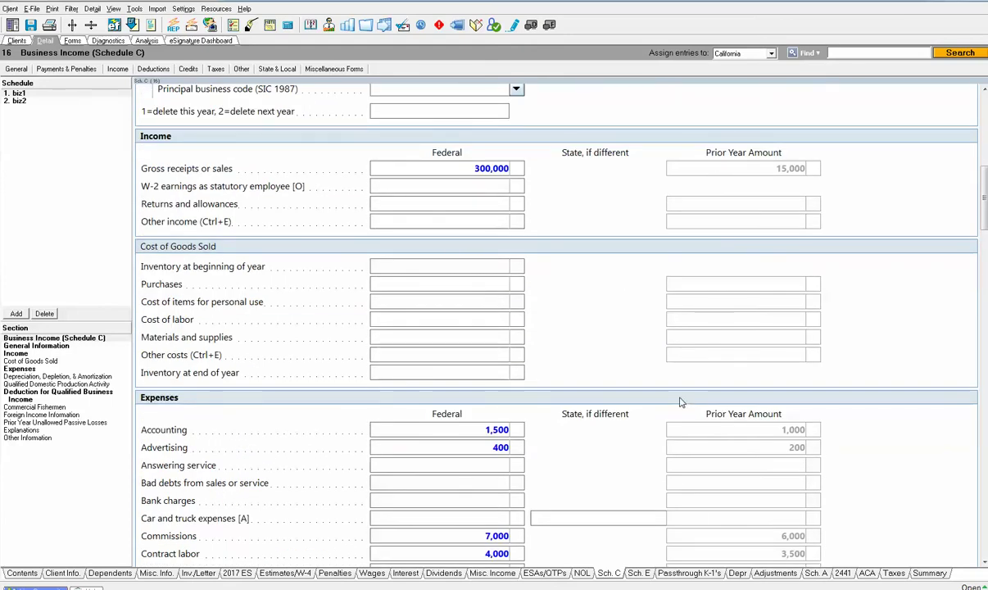
pyautogui.hotkey('ctrl', 'Home')
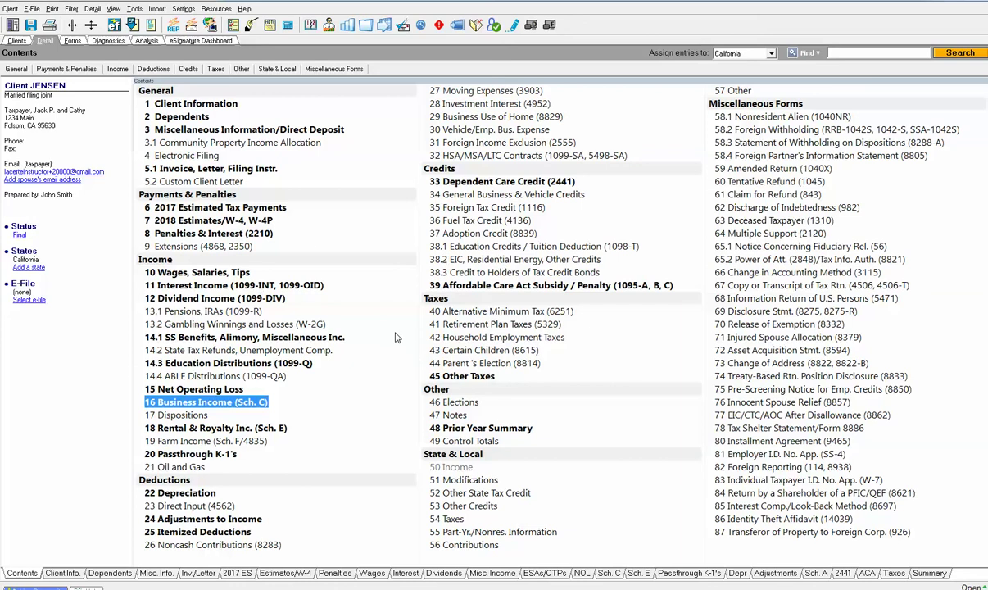
# Step: View the Schedule C, Schedule E, Dividend Income and Itemized Deductions input screens in turn, and return to the contents
pyautogui.click(220, 407)
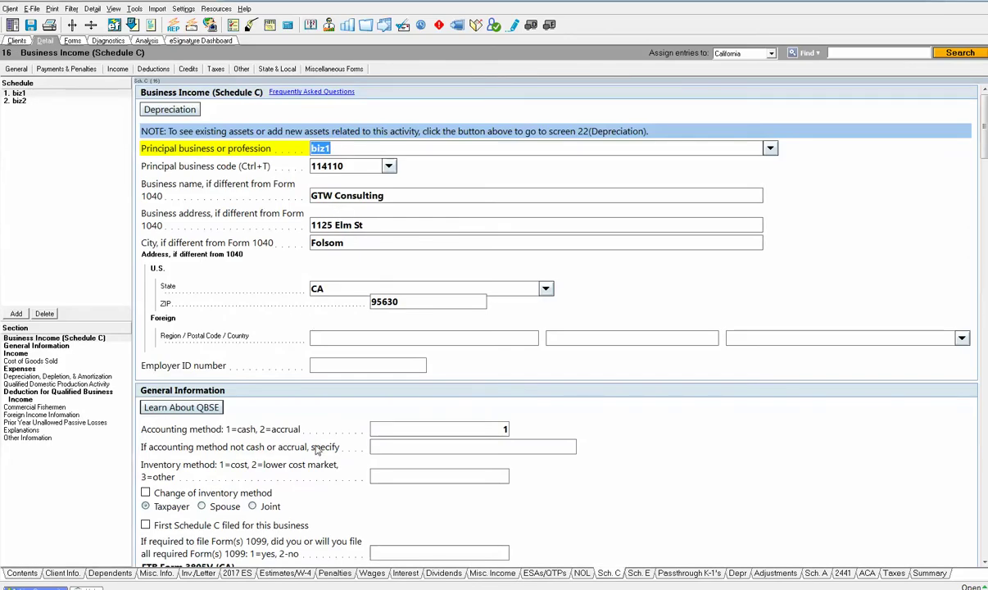
pyautogui.click(639, 575)
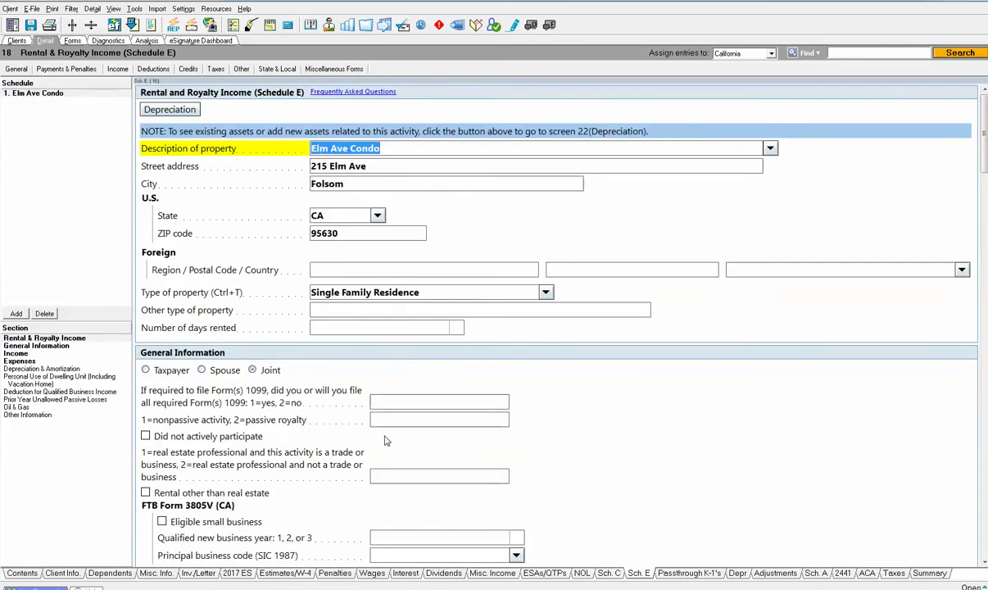
pyautogui.click(443, 573)
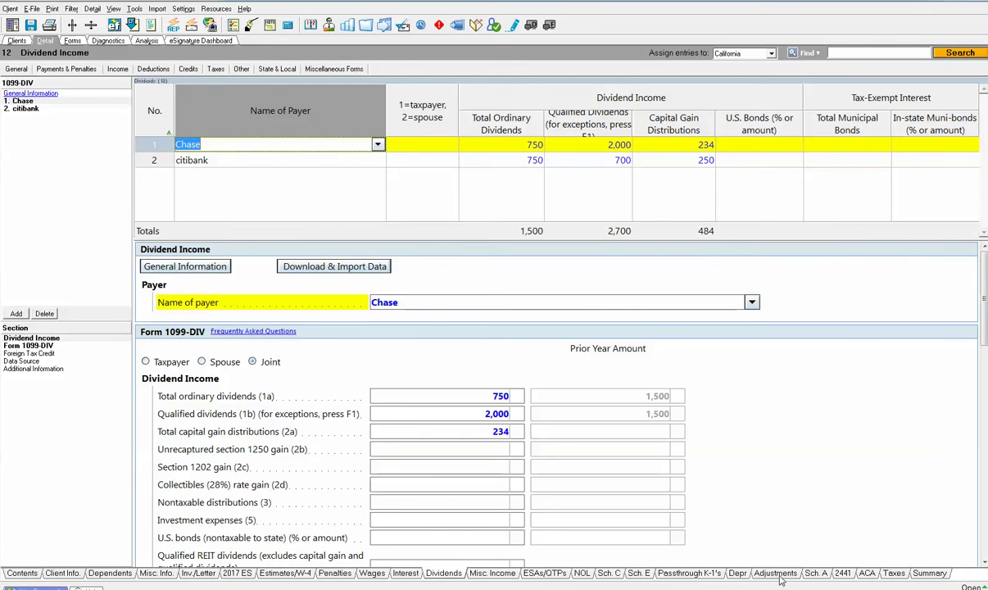
pyautogui.click(817, 574)
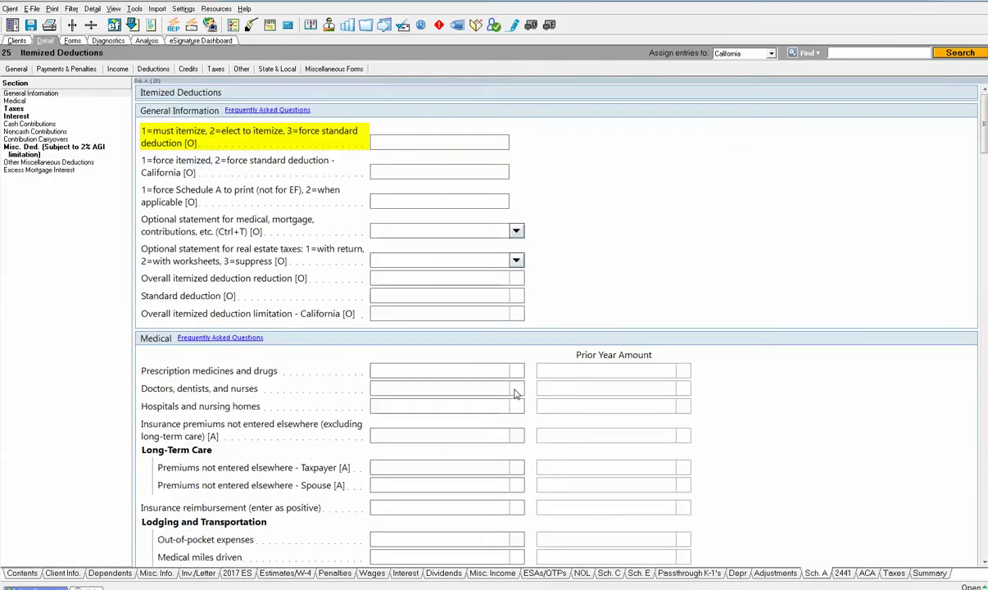
pyautogui.click(22, 574)
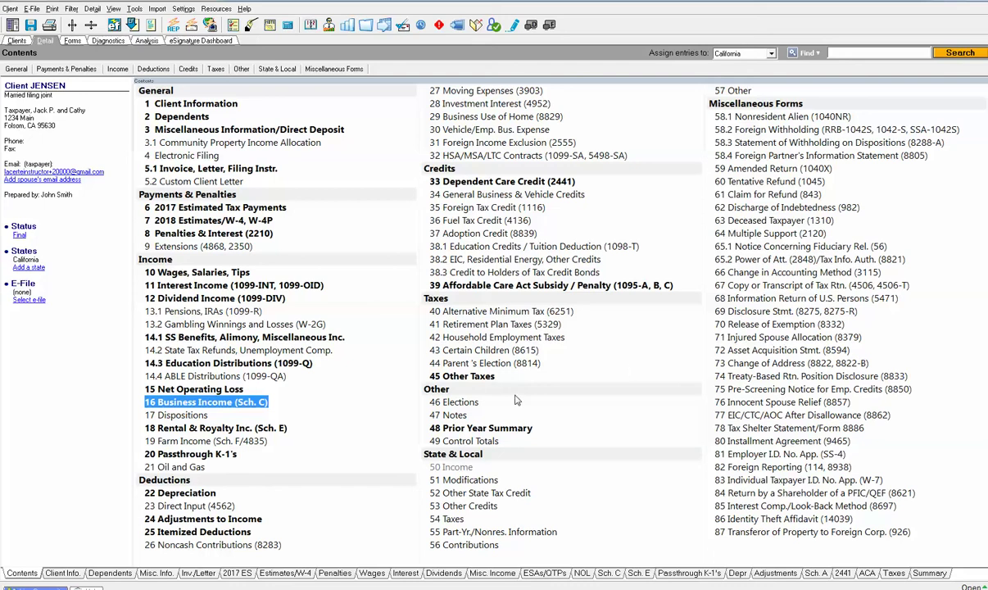
# Step: Display the return's completed forms, look through the form list and view Form 1040
pyautogui.click(73, 41)
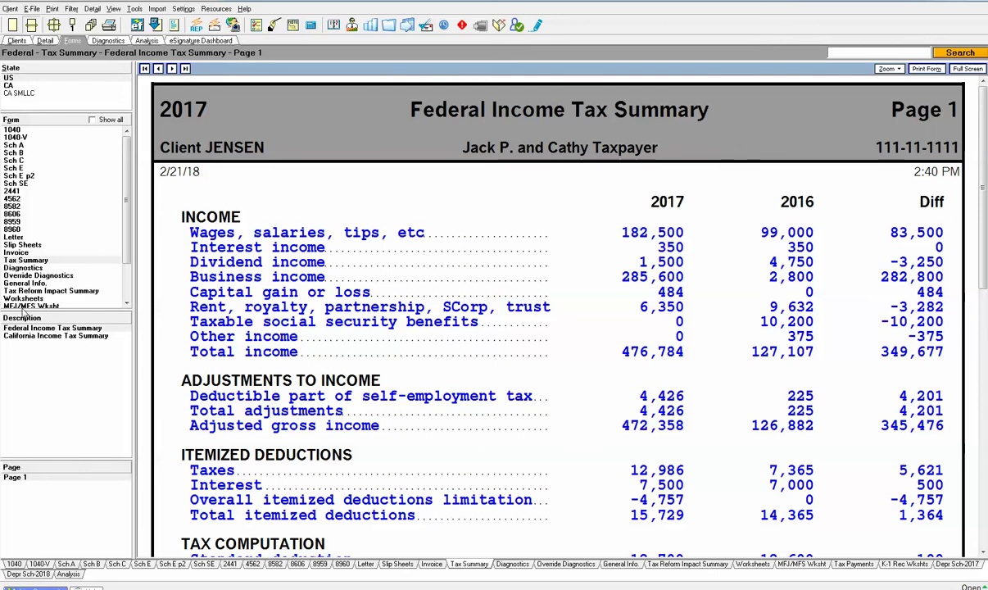
pyautogui.scroll(-2, 127, 200)
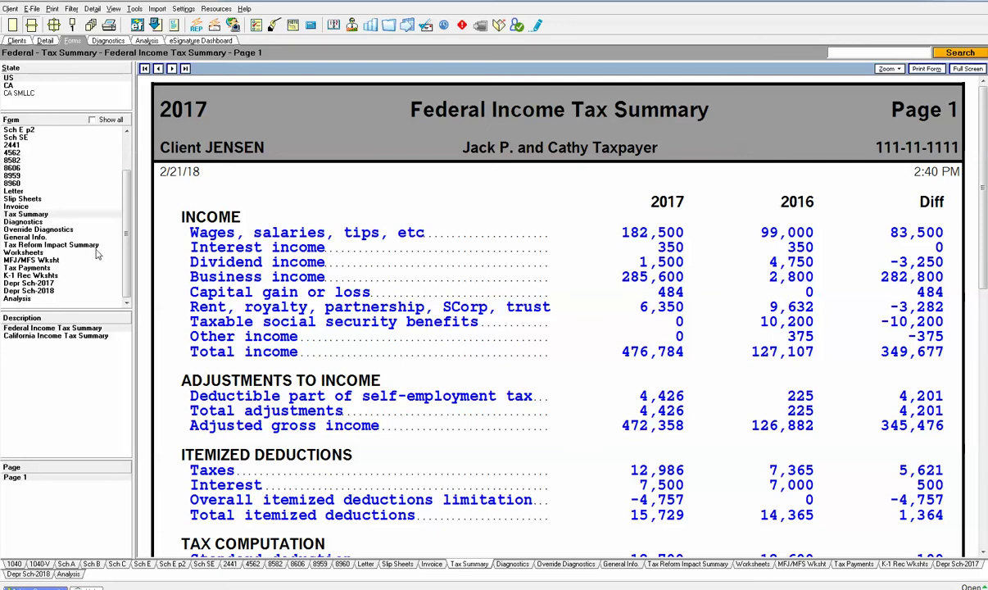
pyautogui.moveTo(120, 208); pyautogui.dragTo(127, 149)
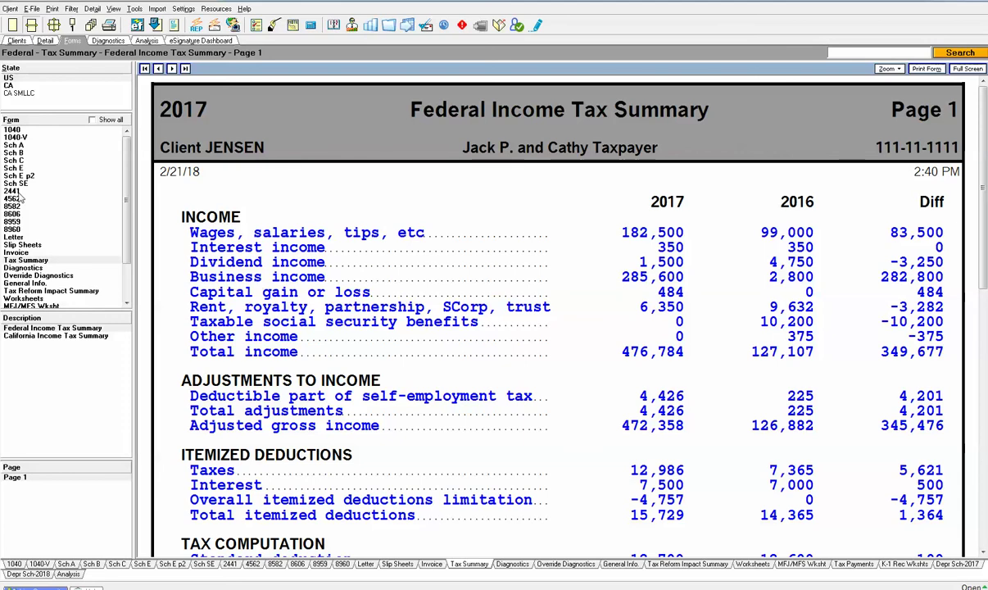
pyautogui.click(15, 130)
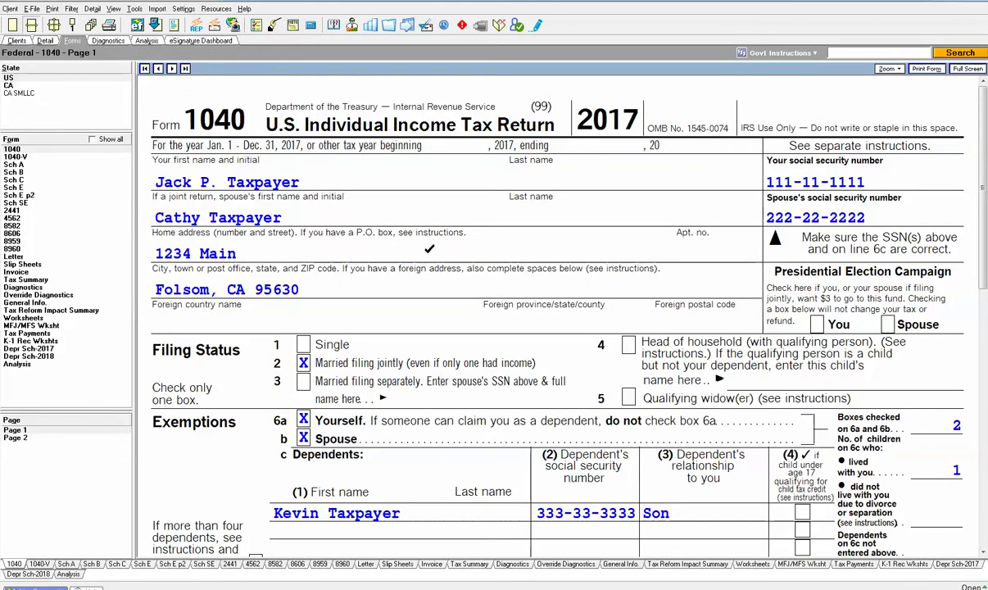
# Step: View the wage worksheet behind line 7 of Form 1040 and close it
pyautogui.scroll(-5, 428, 248)
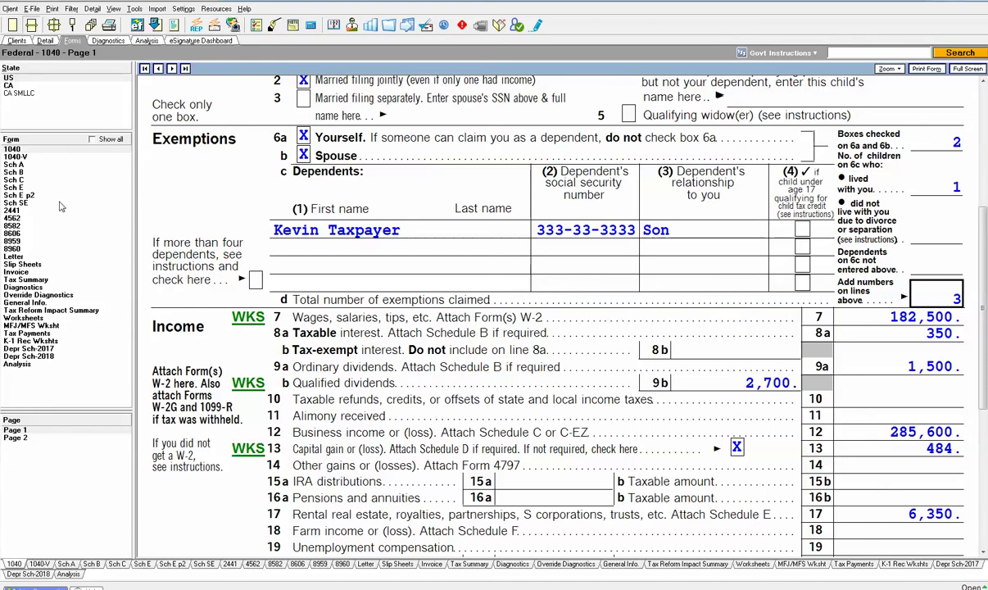
pyautogui.click(238, 305)
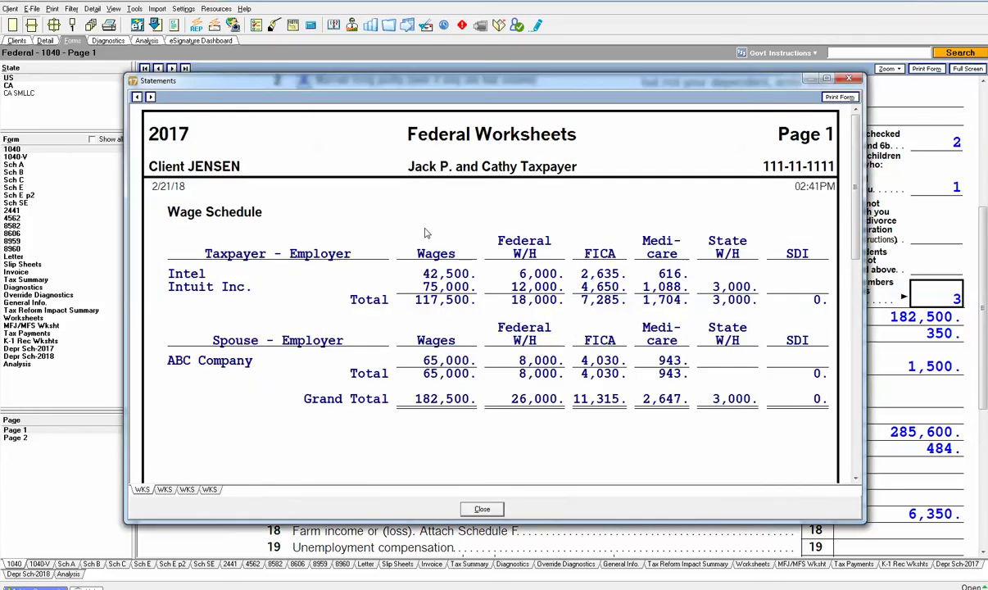
pyautogui.click(482, 508)
# Step: Review the IRA deduction worksheet behind line 32 of Form 1040 through its deductible contributions section, and close it
pyautogui.scroll(-3, 531, 375)
pyautogui.scroll(-5, 531, 375)
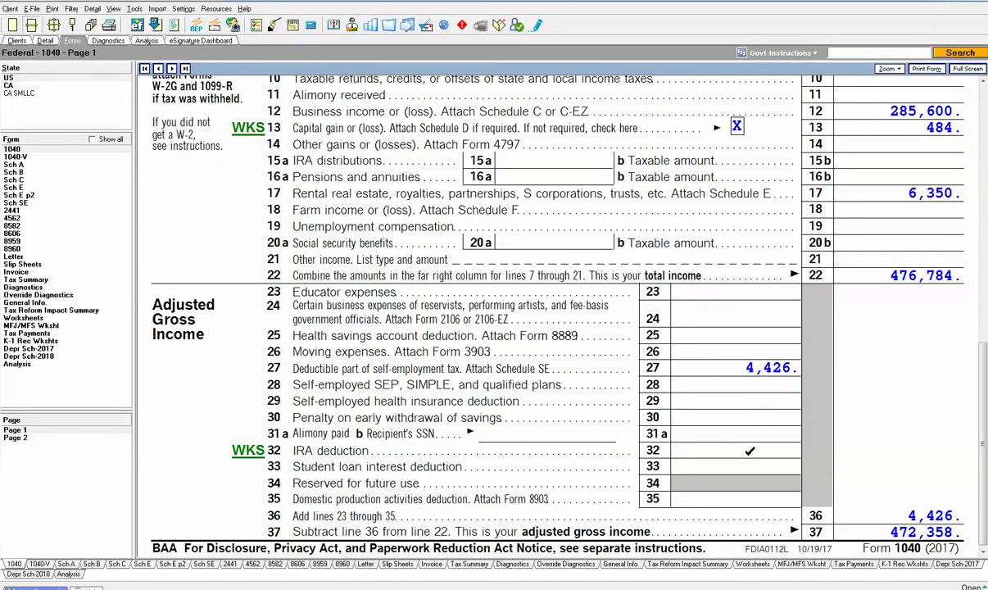
pyautogui.click(248, 450)
pyautogui.scroll(-4, 525, 304)
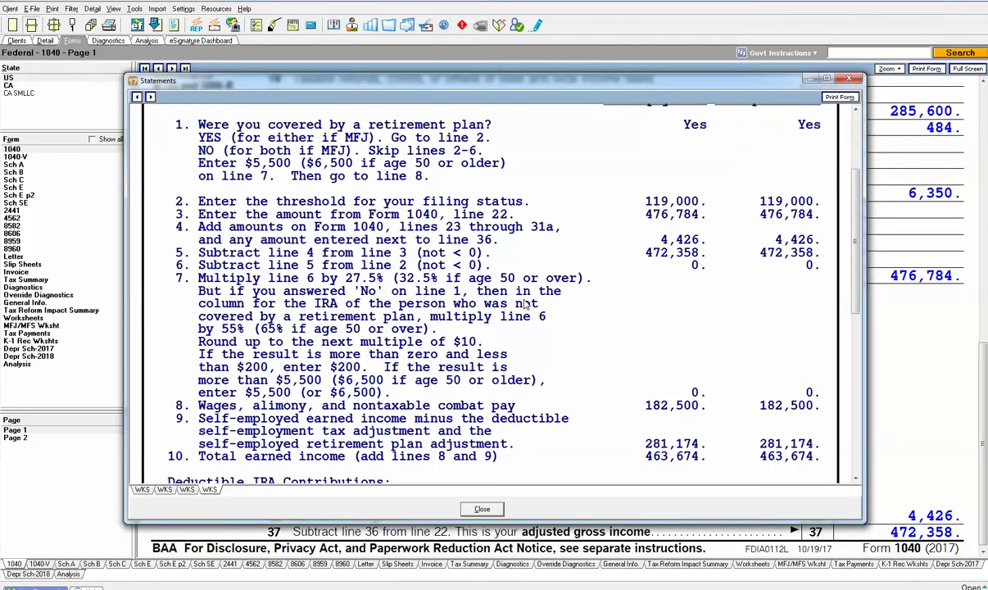
pyautogui.scroll(-4, 526, 304)
pyautogui.press('Escape')
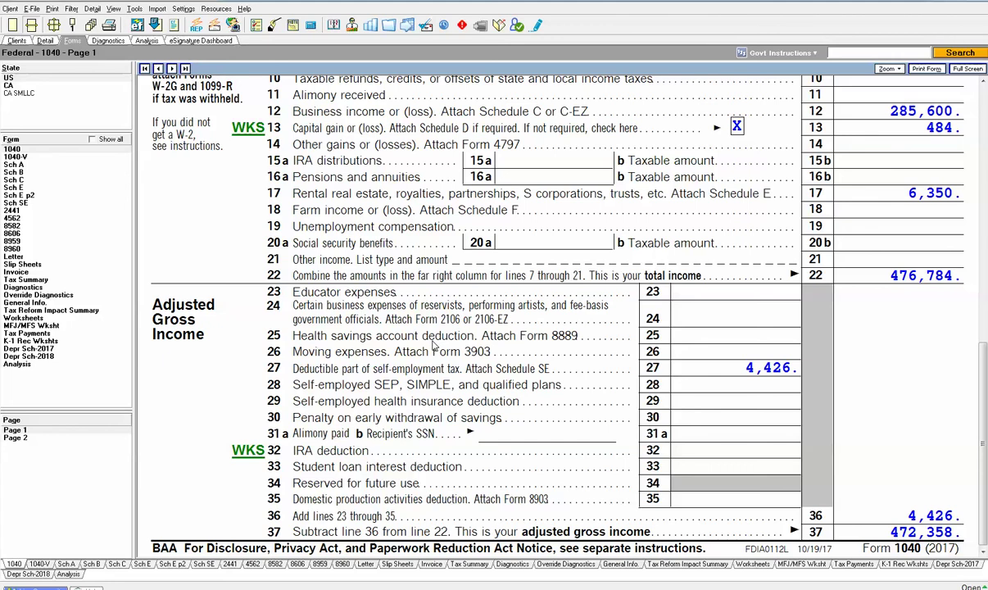
# Step: Trace Form 1040's qualified dividends on line 9b to their input sources, expand Partnership K-1, and open the citibank 1099-DIV entry
pyautogui.scroll(3, 433, 346)
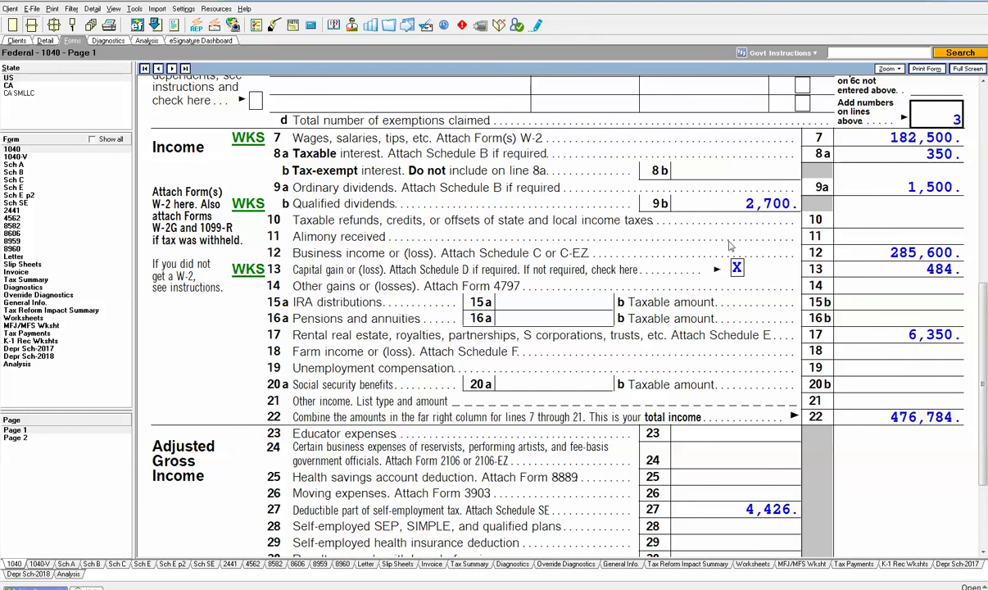
pyautogui.rightClick(780, 207)
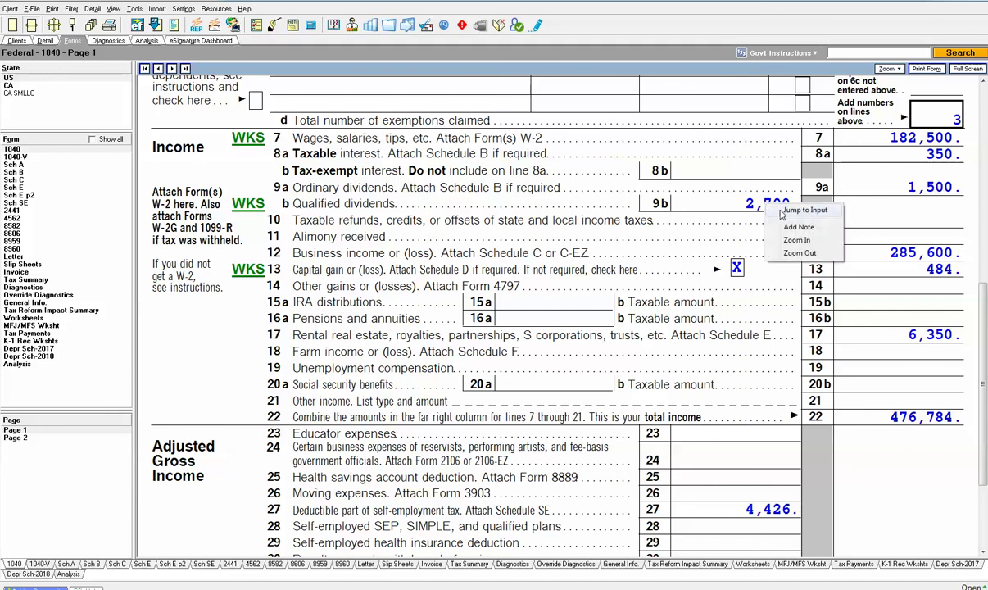
pyautogui.click(806, 211)
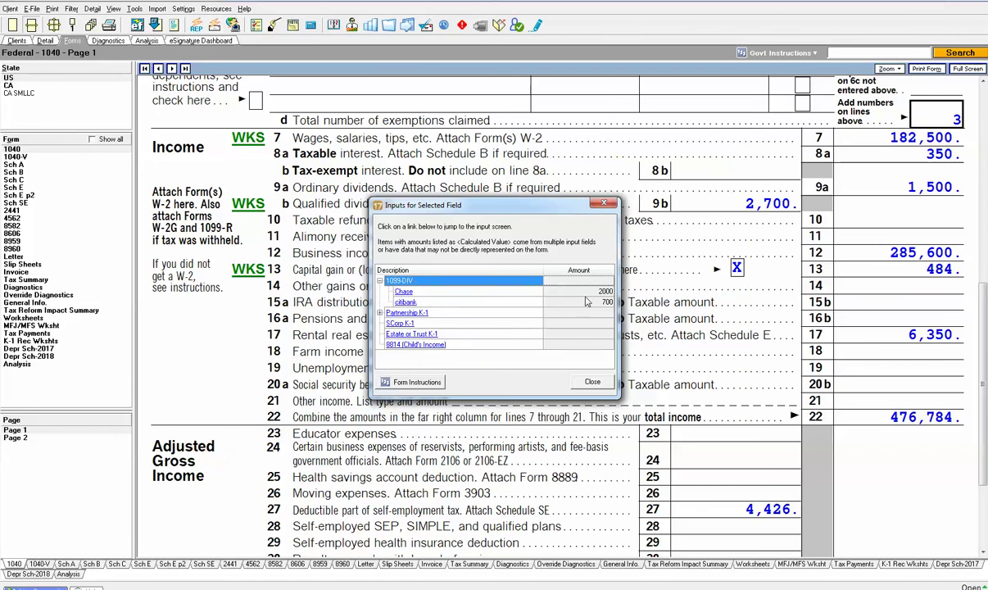
pyautogui.click(380, 313)
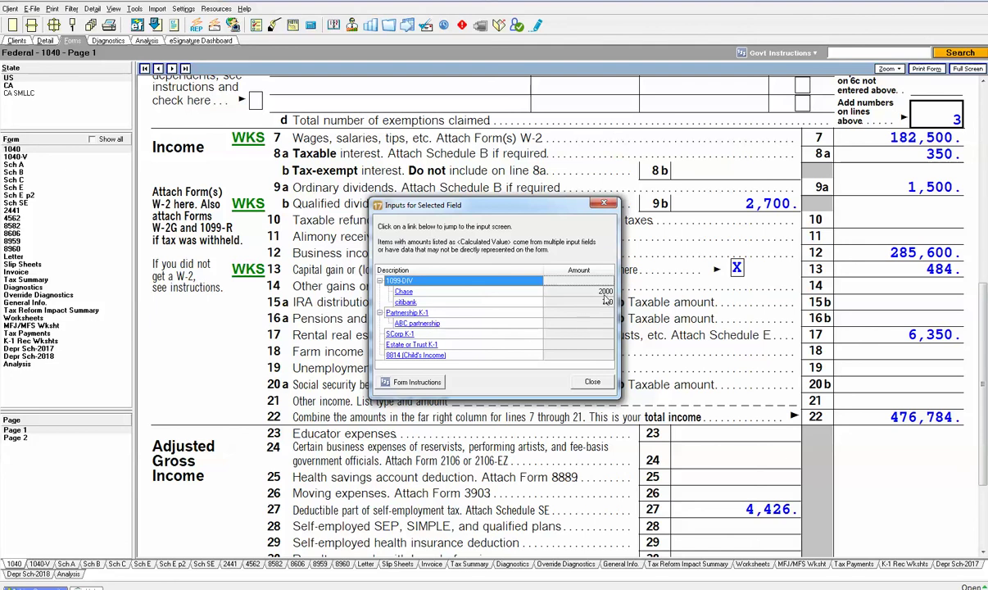
pyautogui.click(408, 303)
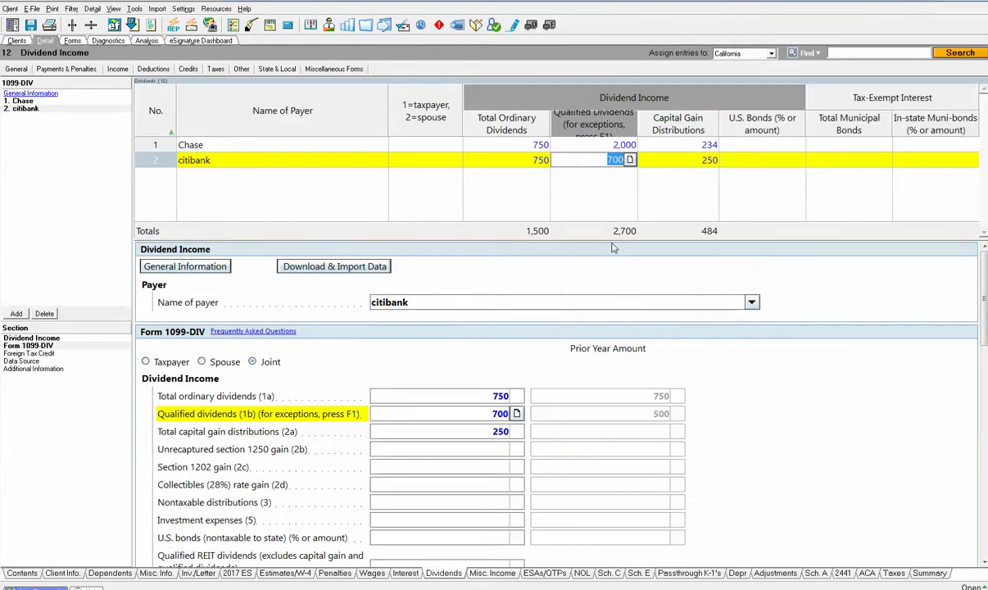
# Step: Set citibank's qualified dividends to 600 and check the change on page 1 of Form 1040
pyautogui.write('6')
pyautogui.press('Tab')
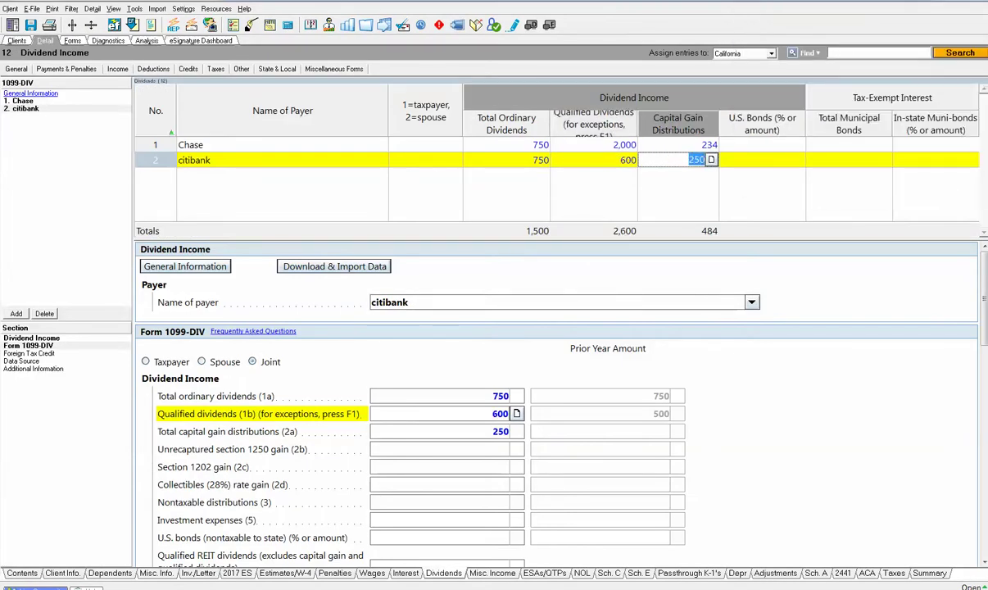
pyautogui.click(72, 41)
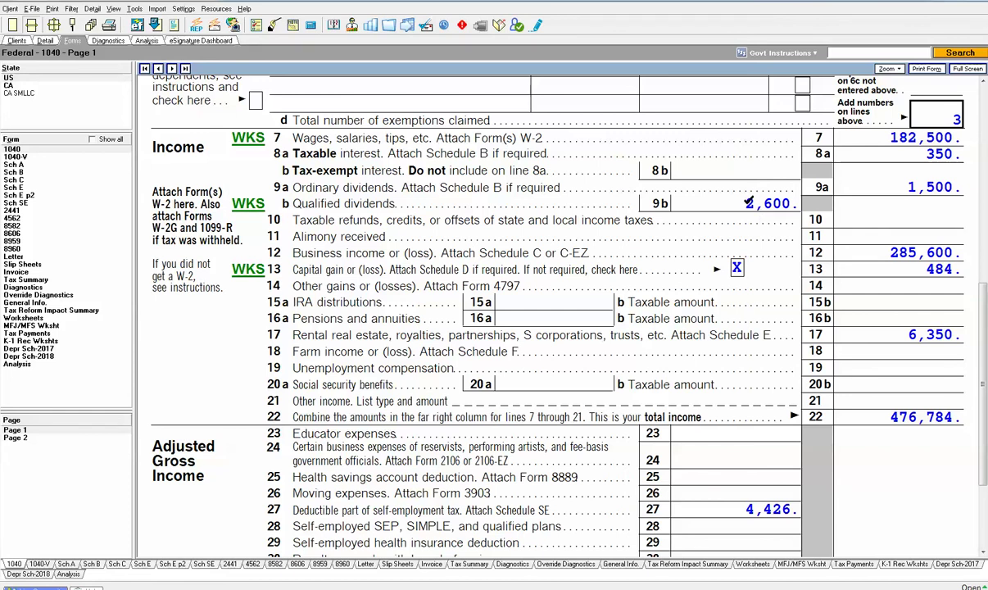
pyautogui.scroll(5, 606, 282)
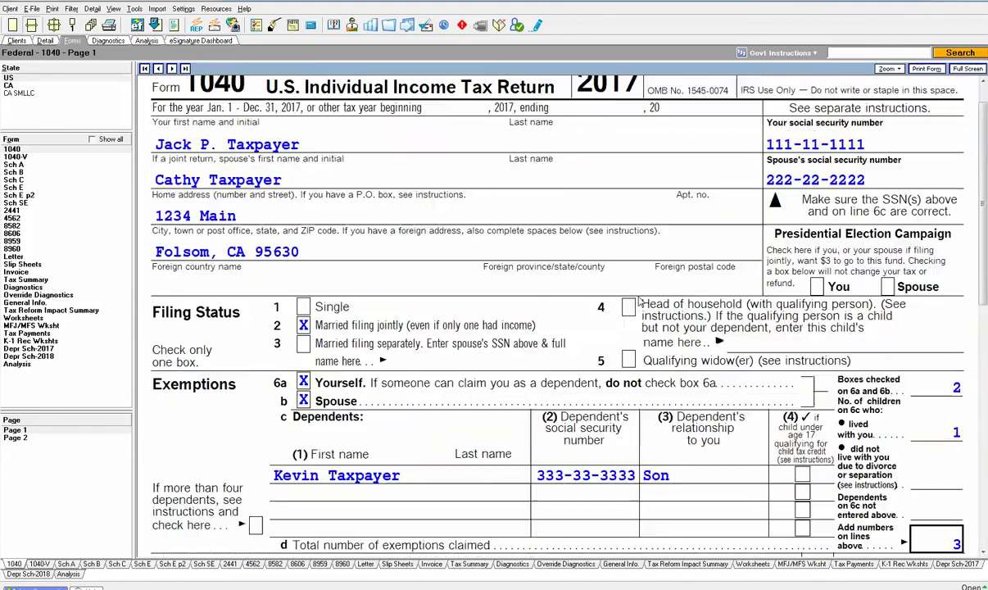
pyautogui.scroll(1, 639, 301)
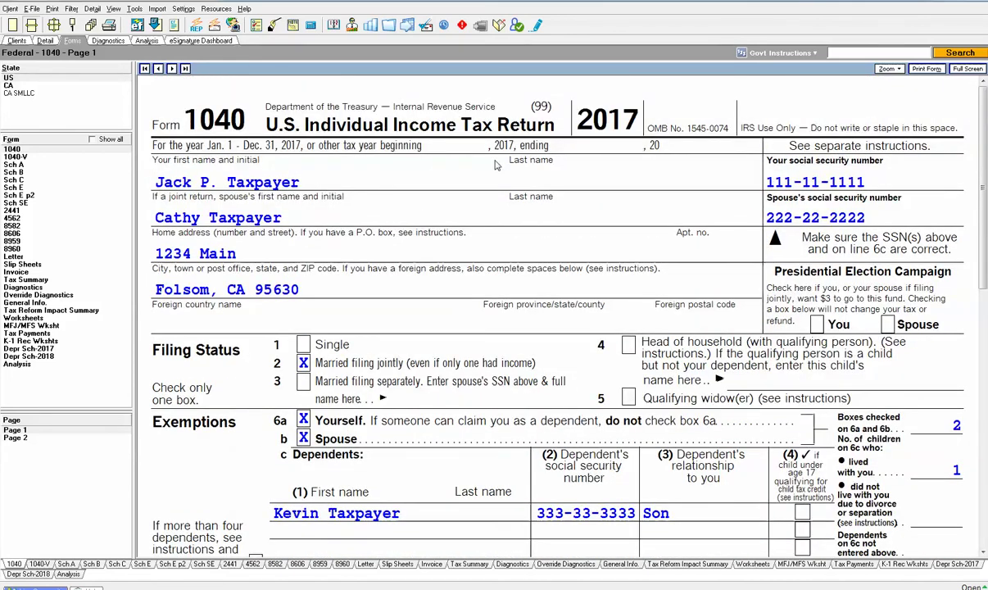
# Step: Display the return's diagnostics, enlarge the informational list, and open the input behind the critical warning about Dividend #1
pyautogui.click(108, 41)
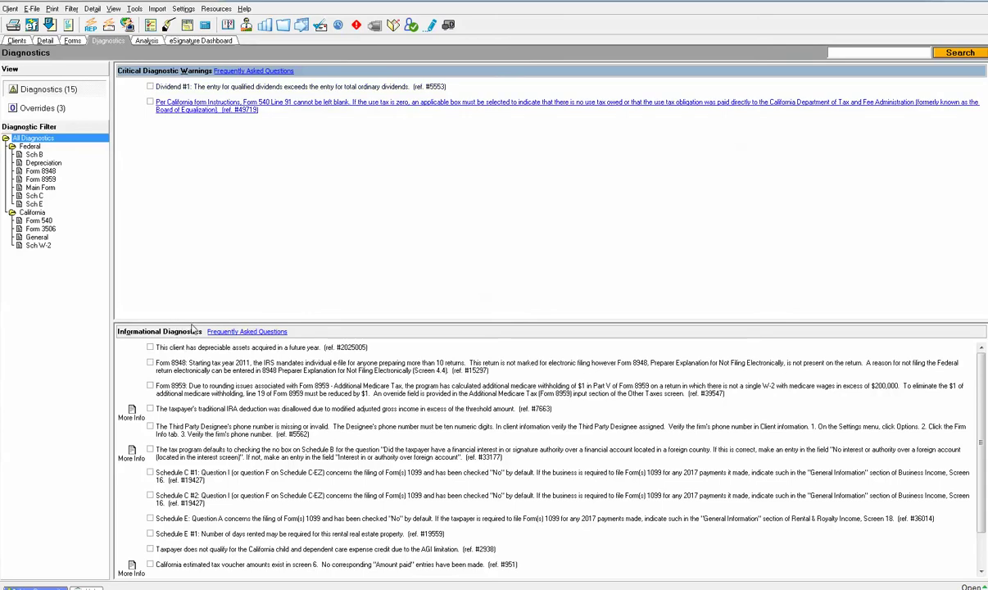
pyautogui.moveTo(194, 323); pyautogui.dragTo(194, 245)
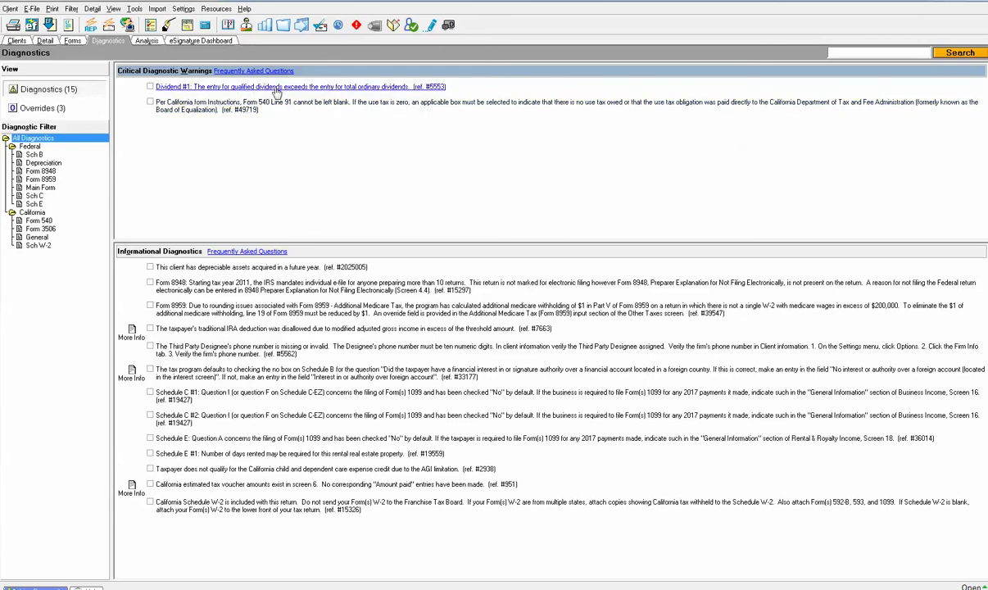
pyautogui.click(327, 92)
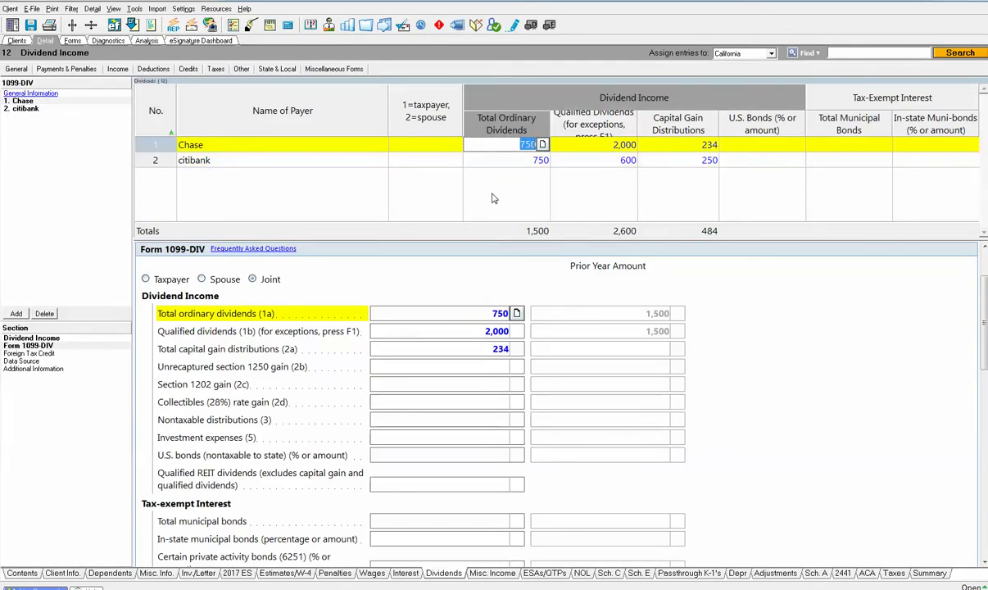
# Step: Set Chase's total ordinary dividends to 3,000 and recheck the diagnostics with the informational list enlarged
pyautogui.write('3000')
pyautogui.press('Tab')
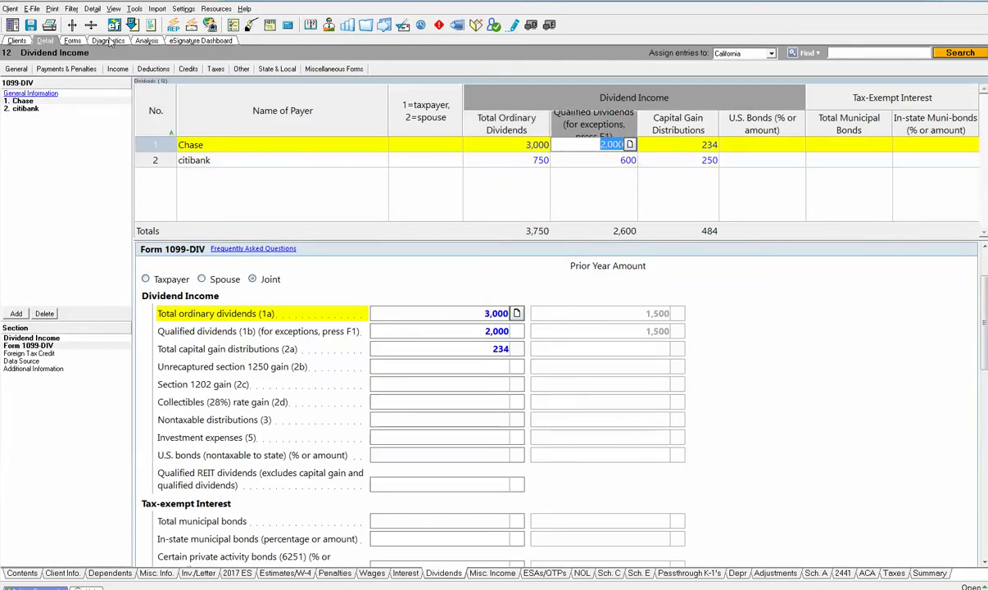
pyautogui.click(106, 40)
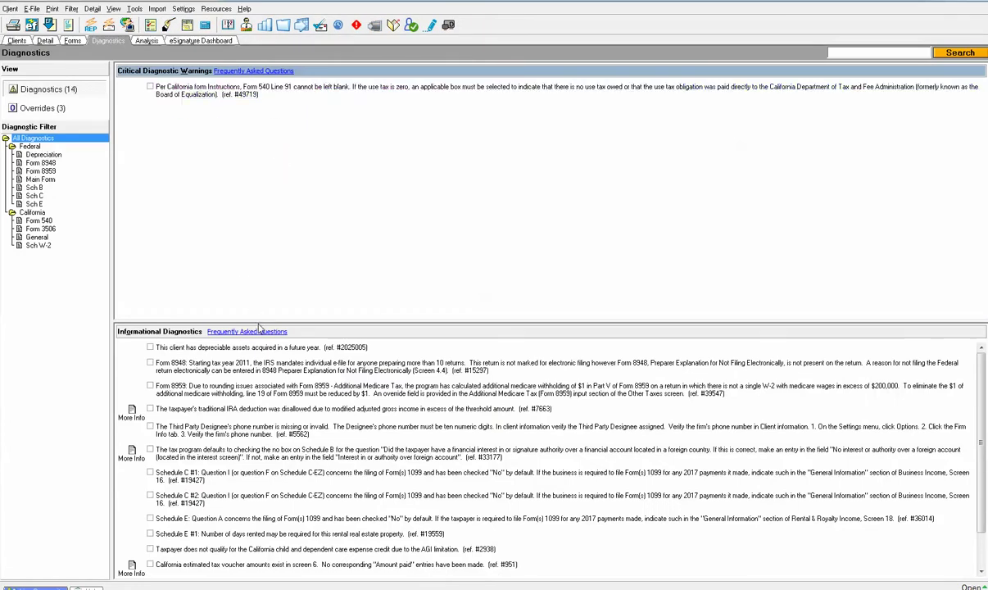
pyautogui.moveTo(259, 325); pyautogui.dragTo(249, 223)
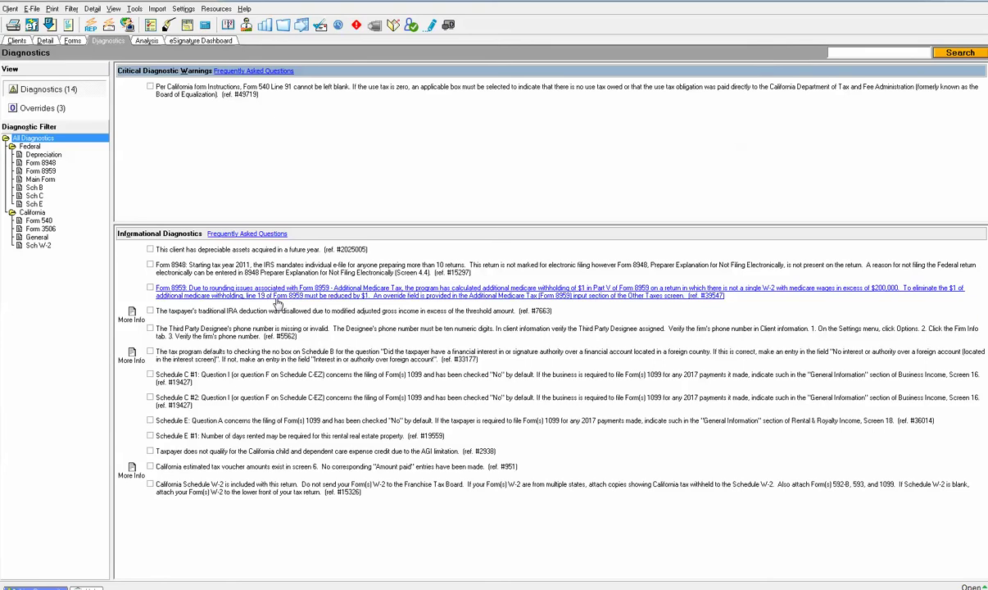
# Step: Review the general analysis from retirement contributions to the Schedule C comparison flags, and display the client's Tax Reform Impact Summary form
pyautogui.click(147, 41)
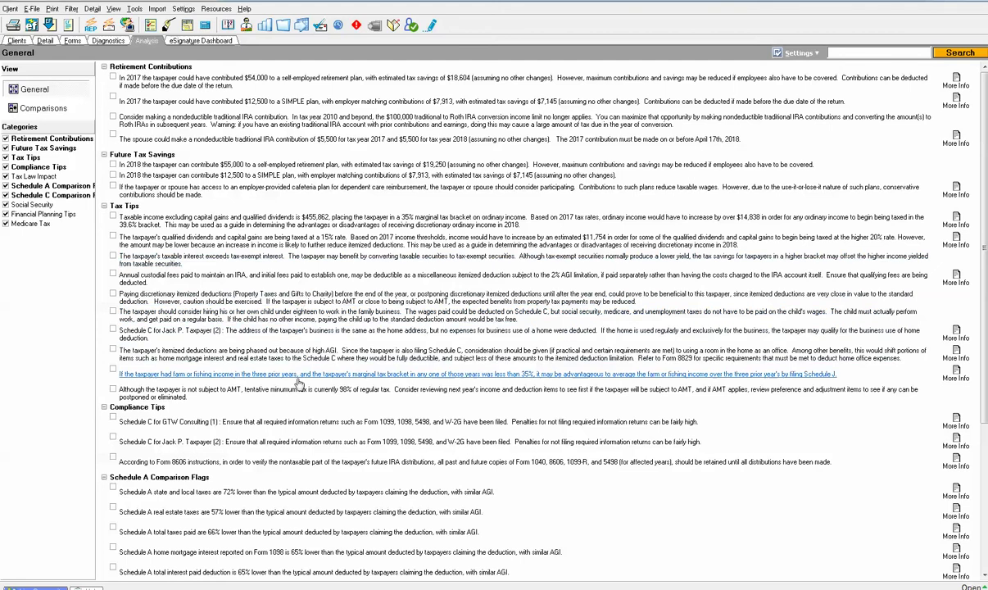
pyautogui.scroll(-5, 299, 384)
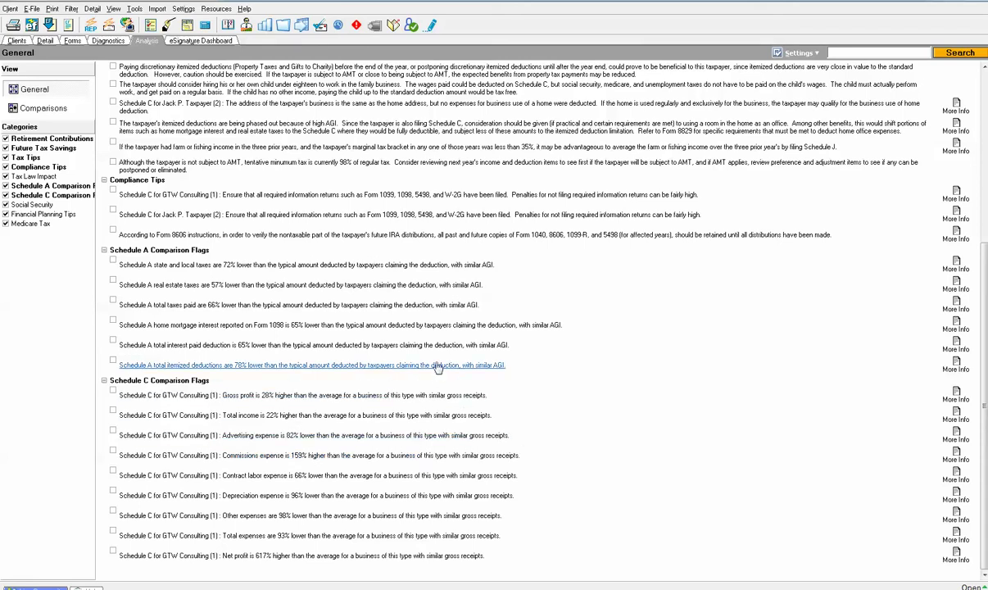
pyautogui.click(74, 40)
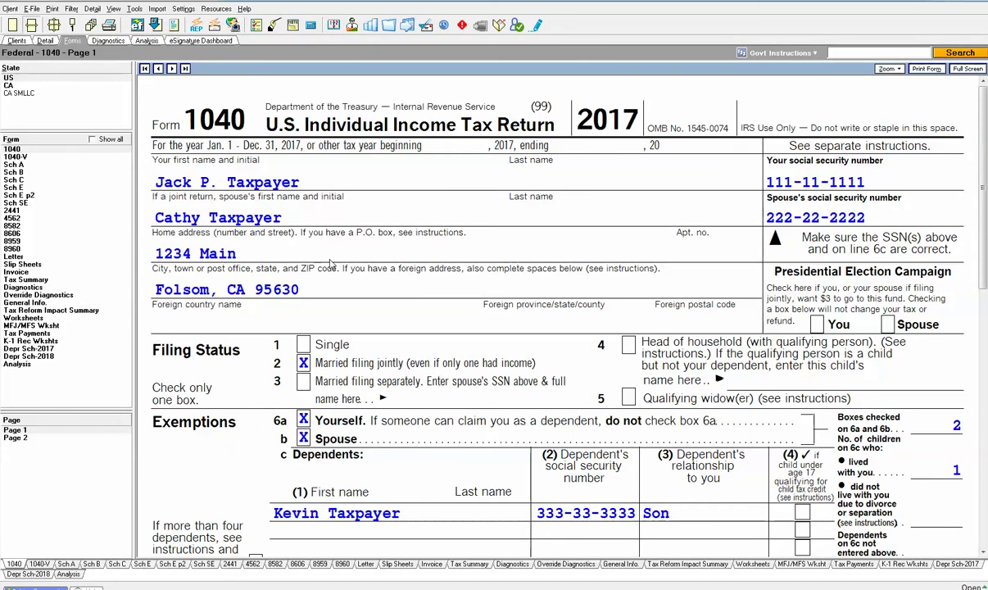
pyautogui.click(82, 310)
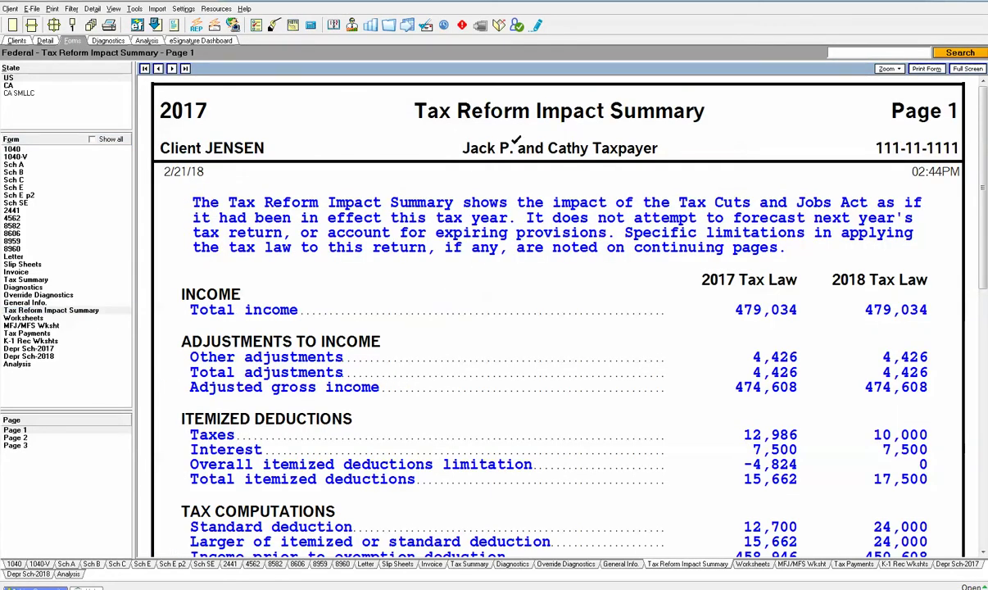
# Step: From the client list, select the In Review joint client with the 5903 first-quarter federal estimate and display their Tax Reform Impact Summary
pyautogui.click(17, 40)
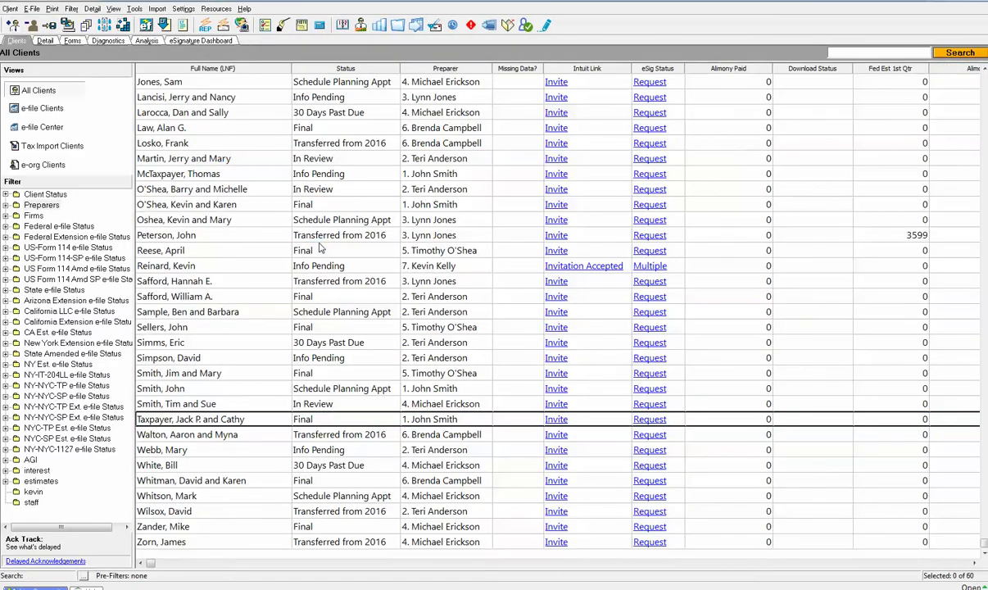
pyautogui.scroll(4, 328, 236)
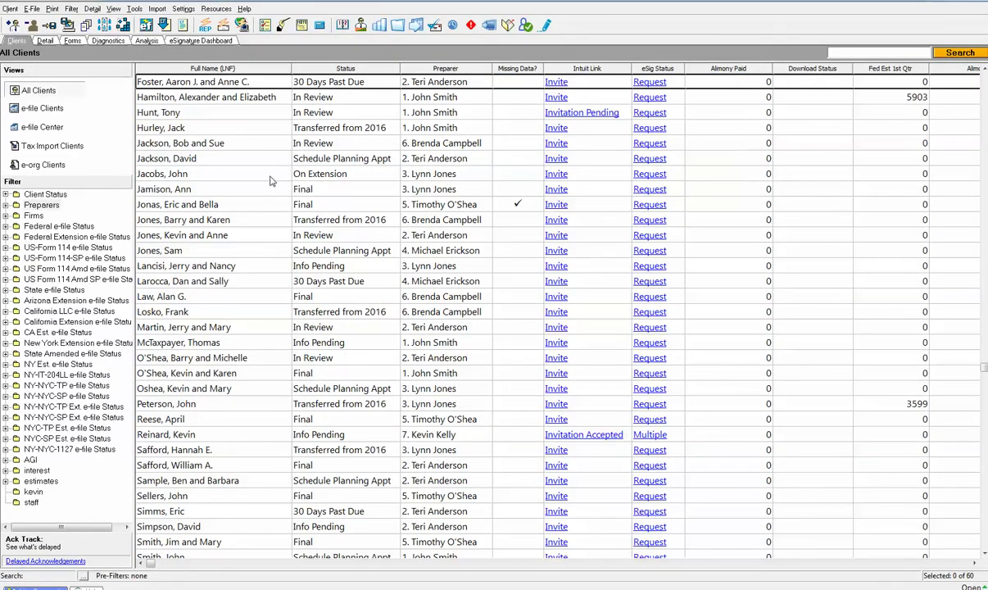
pyautogui.click(216, 99)
pyautogui.click(72, 41)
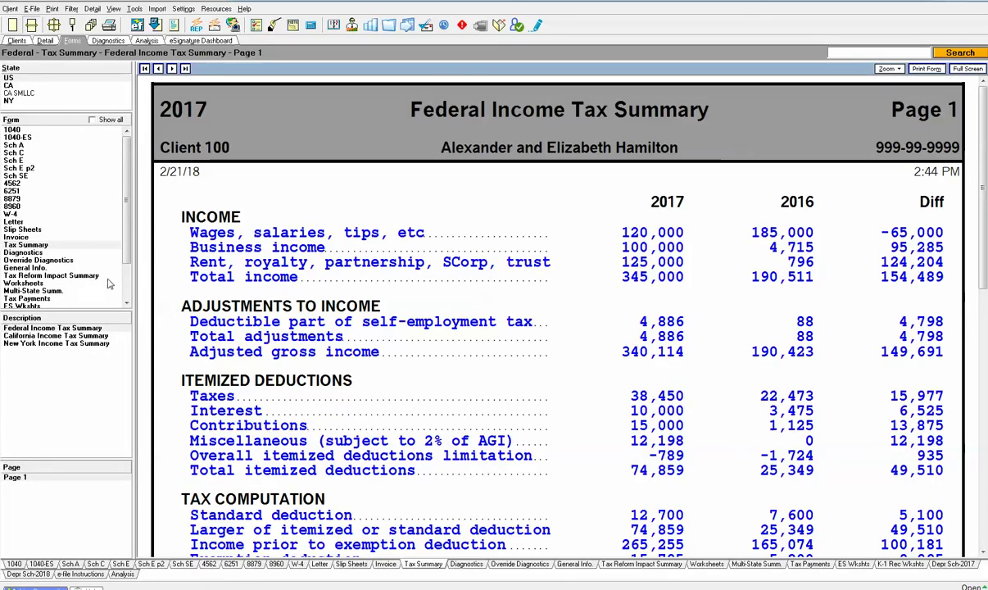
pyautogui.click(72, 275)
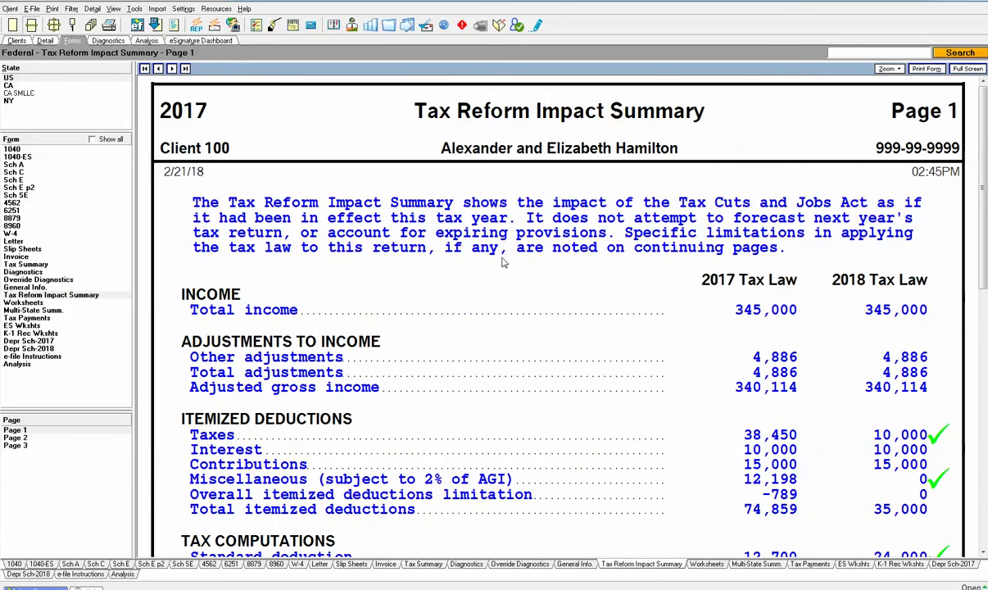
# Step: Compare the 2017 and 2018 tax law amounts from itemized deductions through nonrefundable credits and other taxes, and return to the client list
pyautogui.scroll(-3, 508, 264)
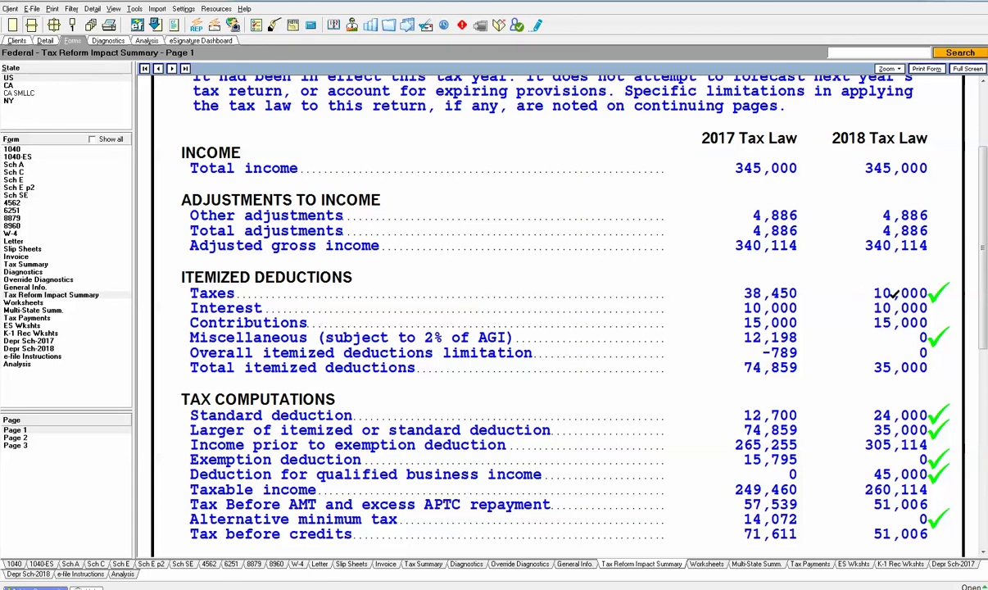
pyautogui.scroll(-2, 566, 339)
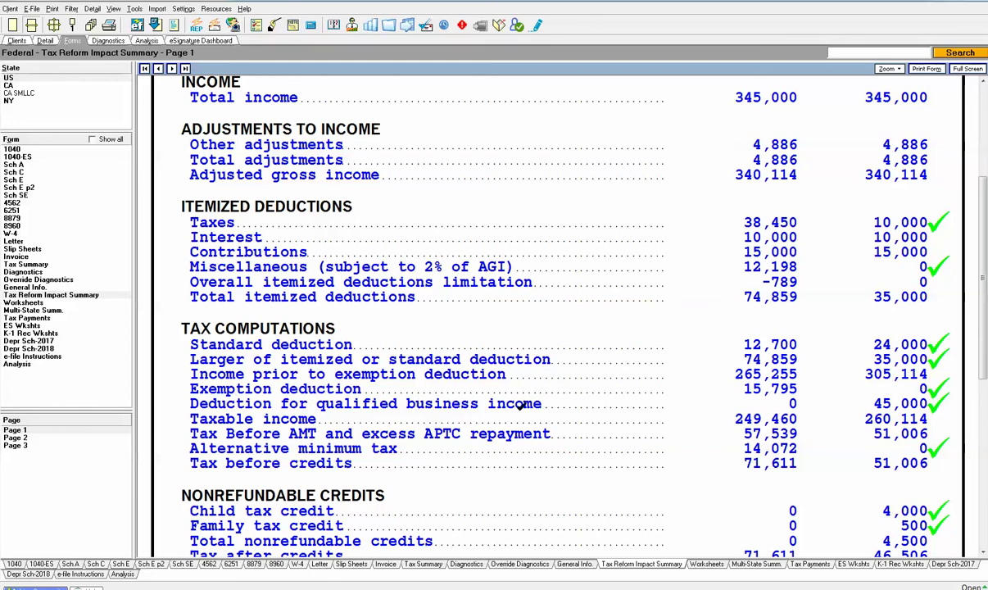
pyautogui.scroll(-2, 518, 405)
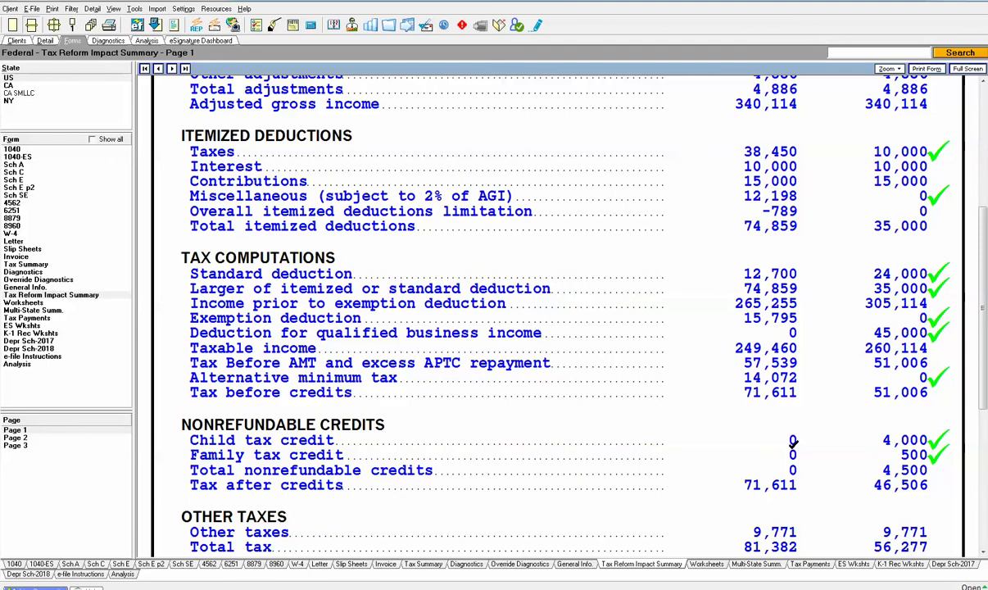
pyautogui.scroll(8, 630, 414)
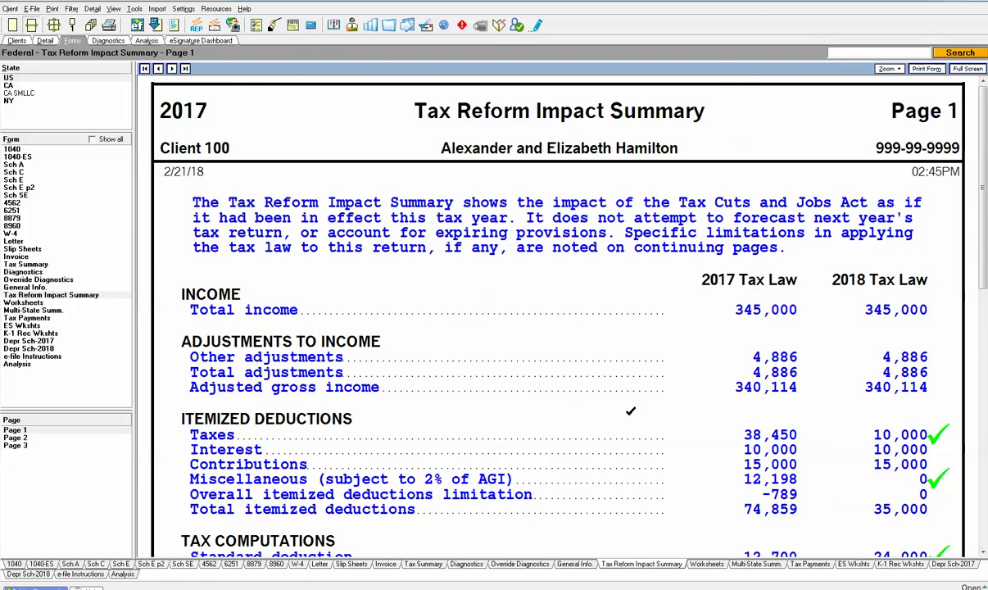
pyautogui.click(18, 41)
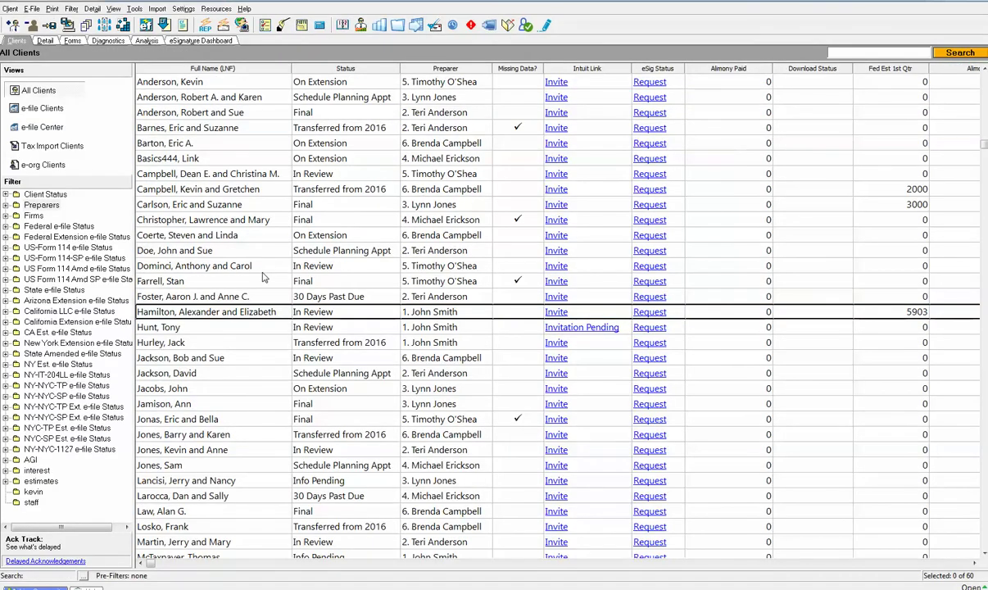